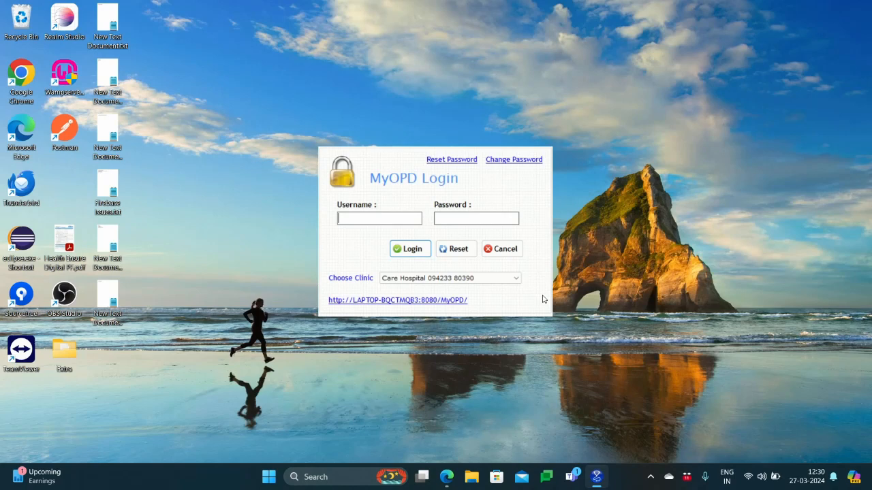
Step: Log in to MyOPD by entering the username and the account password
type("a")
key("Tab")
type("a")
key("Tab")
left_click(403, 252)
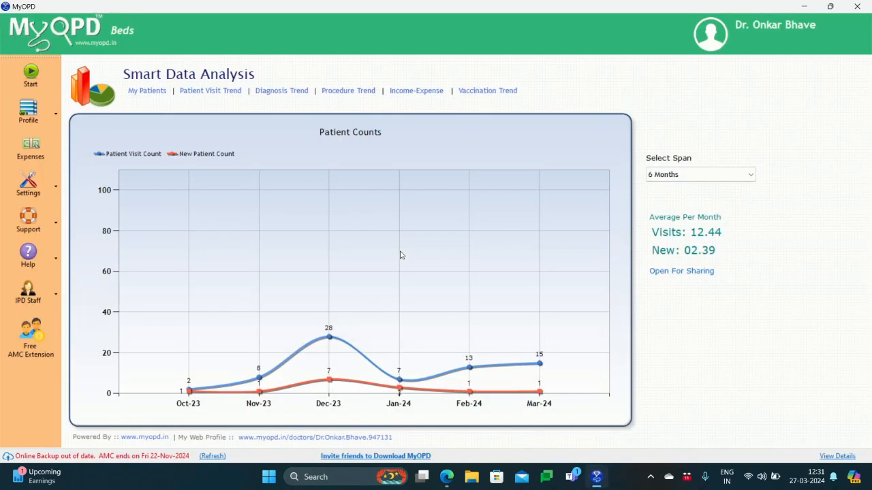
Step: Open the patient list and start a new visit for the infant patient in the ninth row
left_click(148, 91)
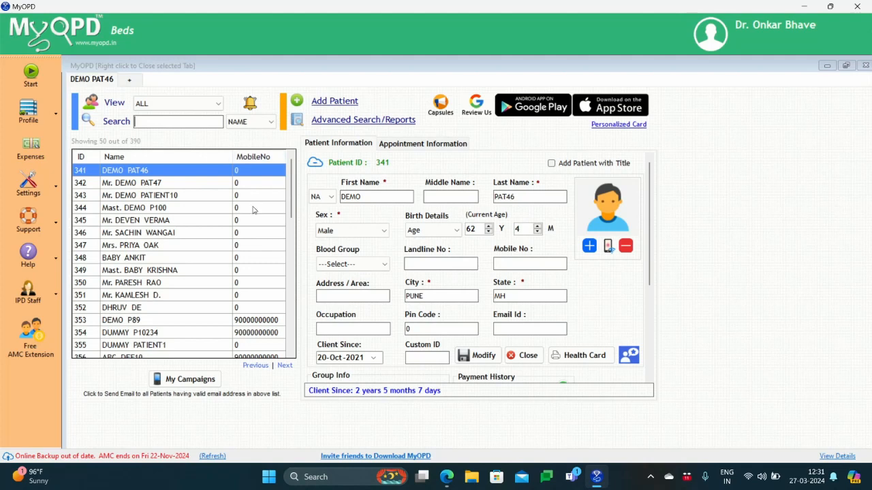
left_click(116, 272)
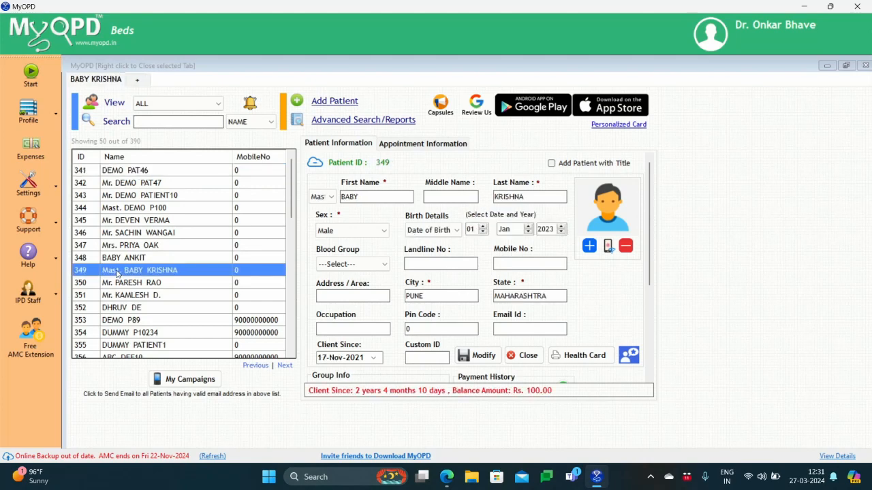
double_click(116, 272)
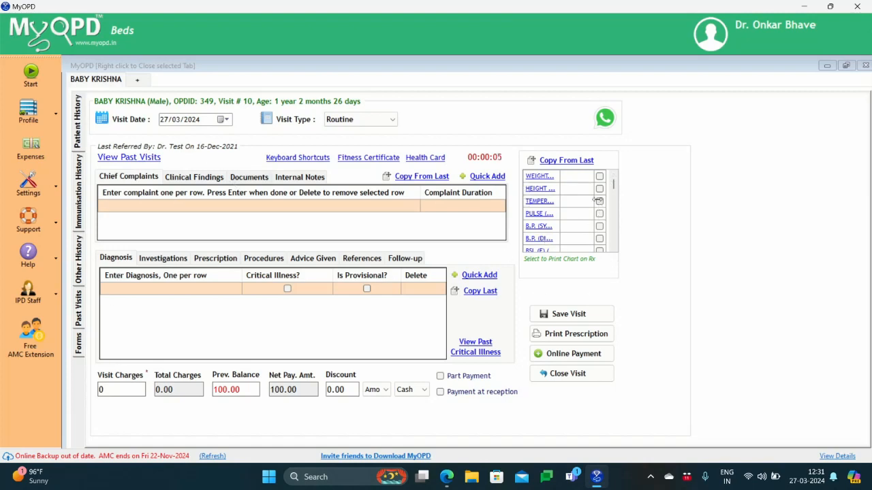
Step: Record the child's vitals for this visit with a weight of 12 kg and a height of 76 cm
left_click(583, 178)
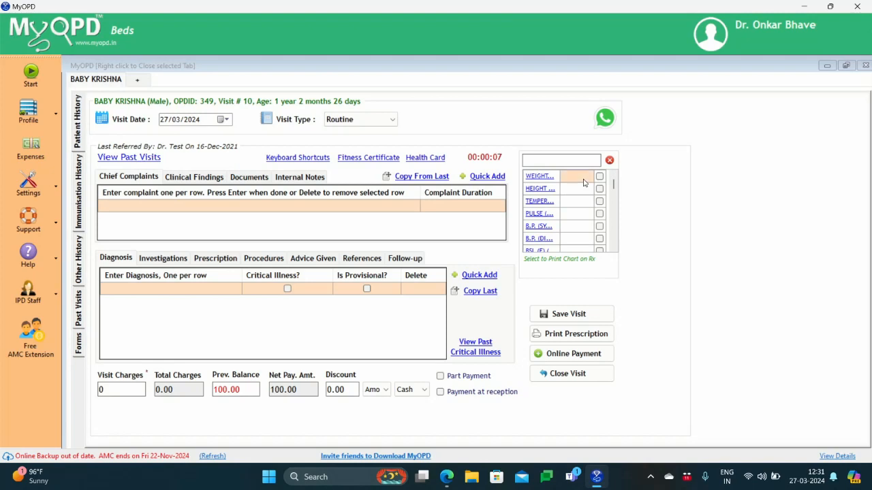
type("12")
left_click(578, 188)
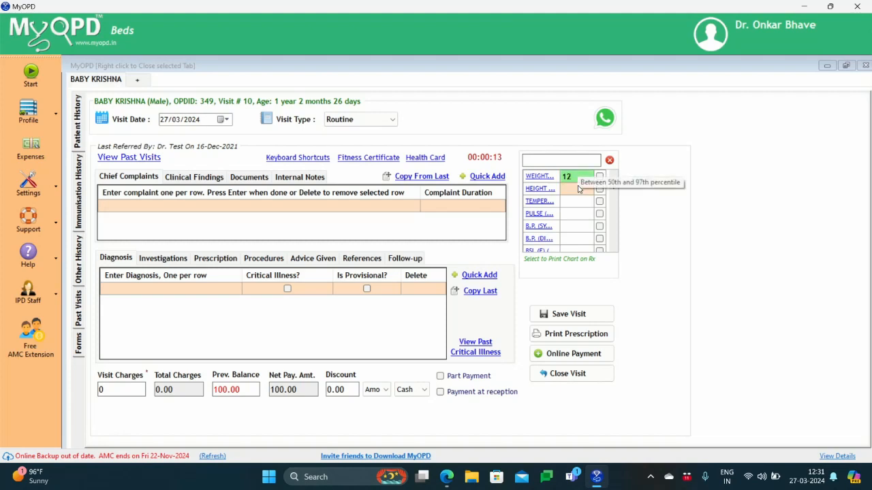
type("76")
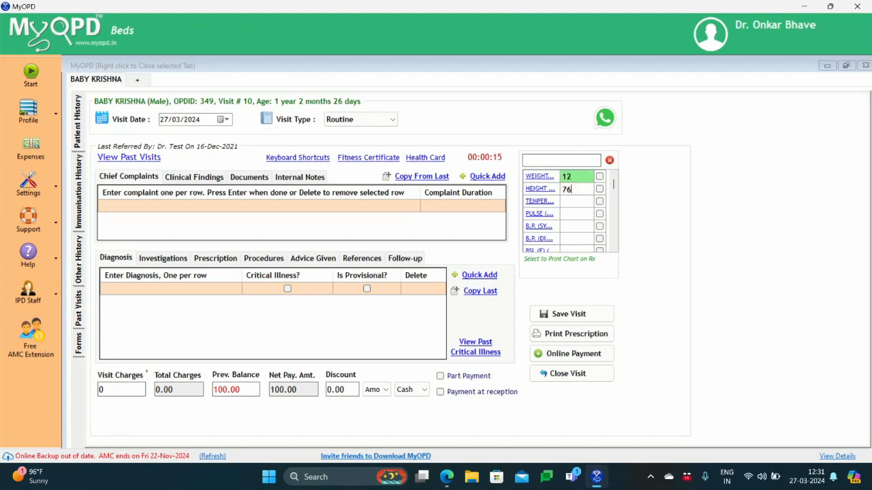
Step: Examine the child's weight and height growth charts against the percentile curves, closing each chart after viewing
left_click(542, 178)
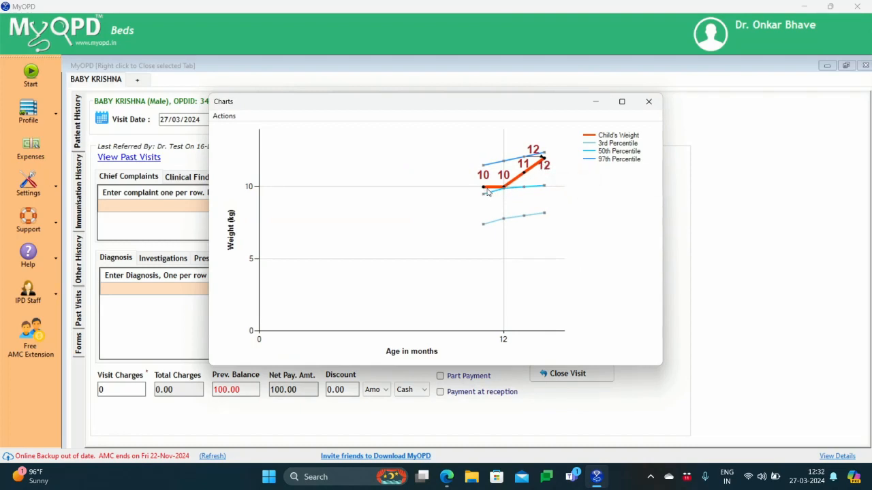
mouse_move(507, 194)
left_click(647, 104)
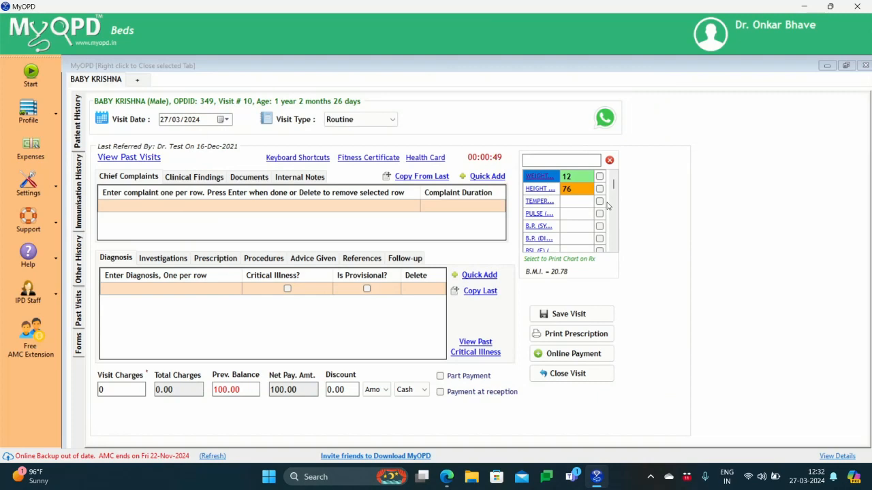
left_click(551, 180)
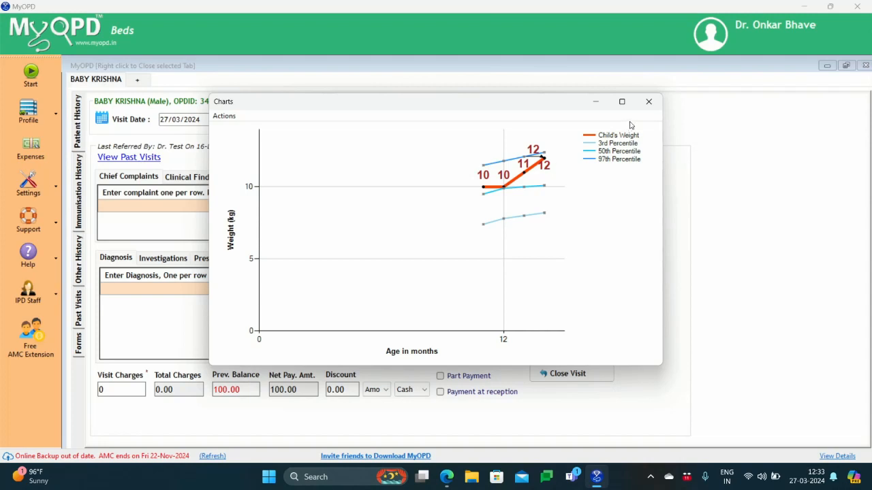
left_click(649, 102)
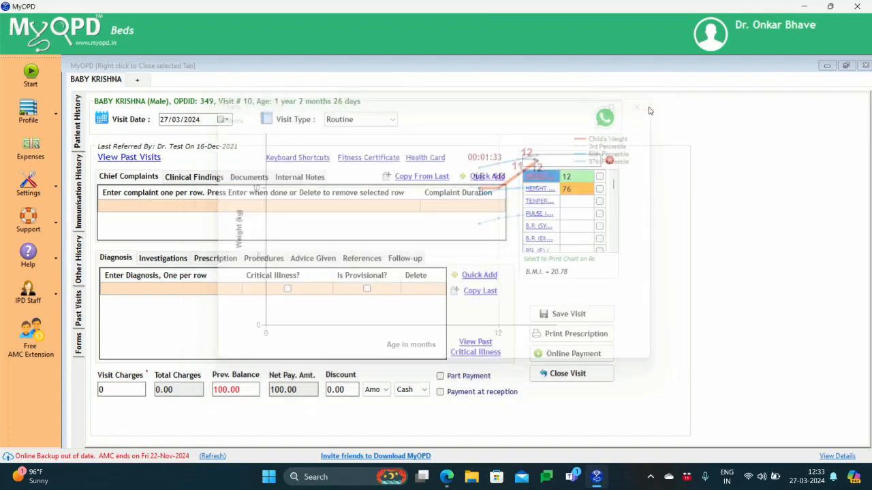
left_click(544, 190)
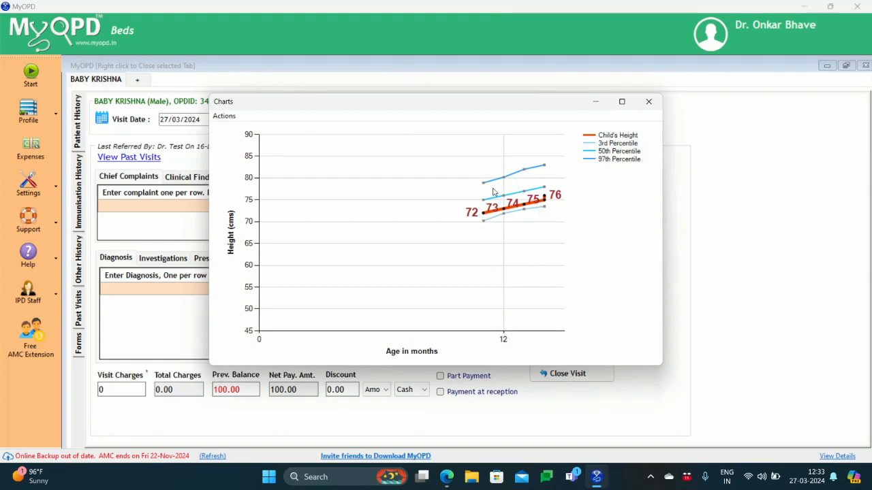
left_click(648, 102)
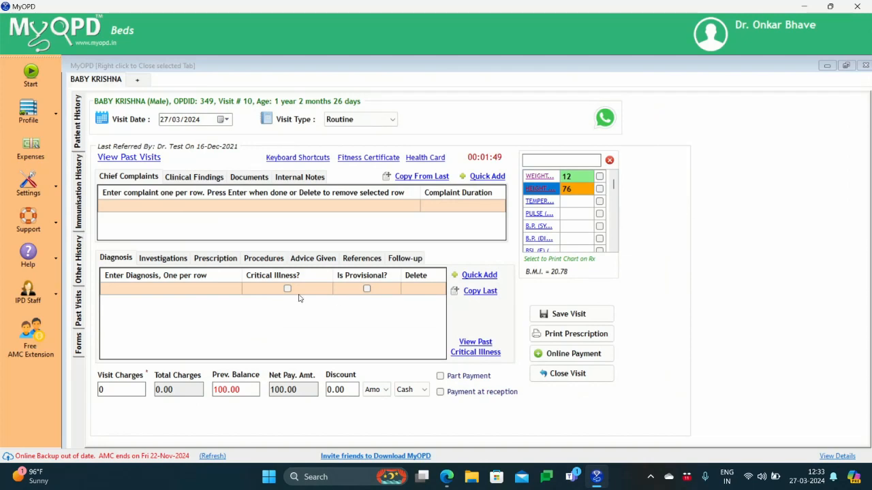
Step: Open the visit's prescription for editing and delete all medicines carried over in it
left_click(226, 263)
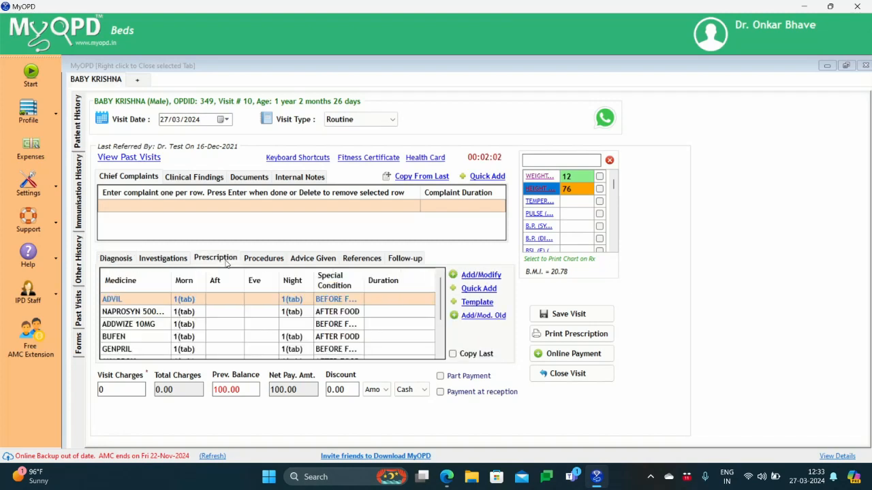
left_click(472, 277)
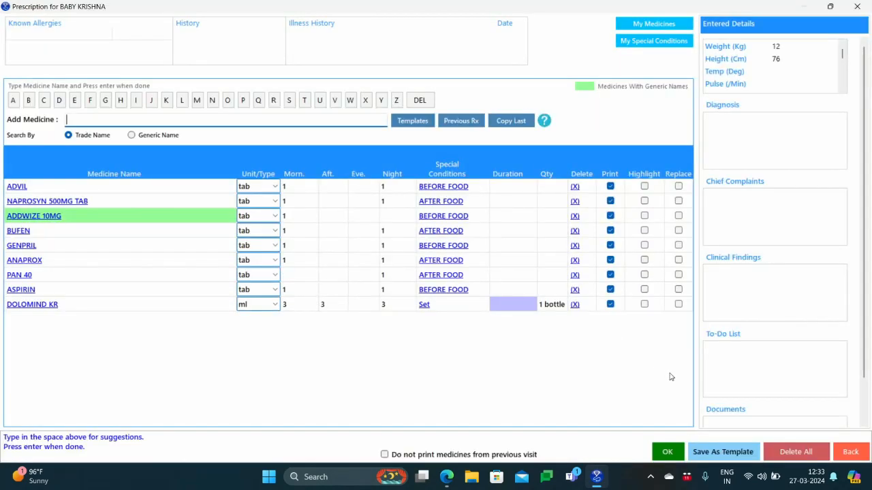
left_click(791, 456)
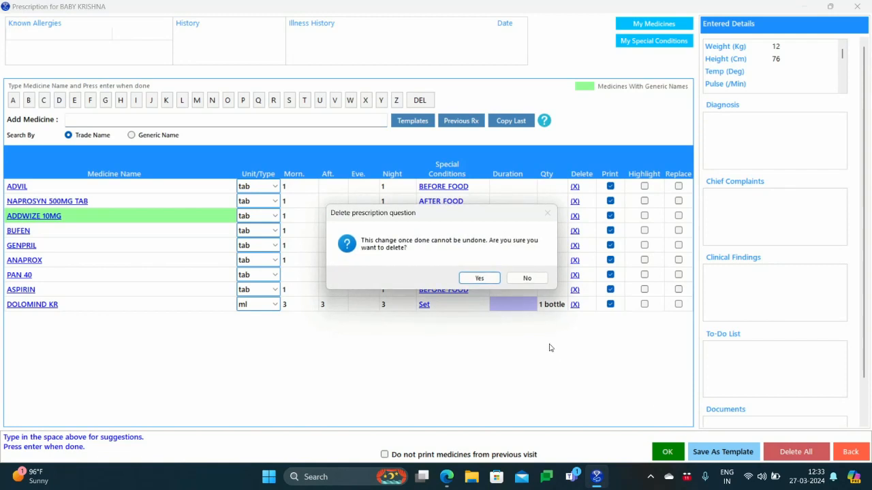
left_click(485, 278)
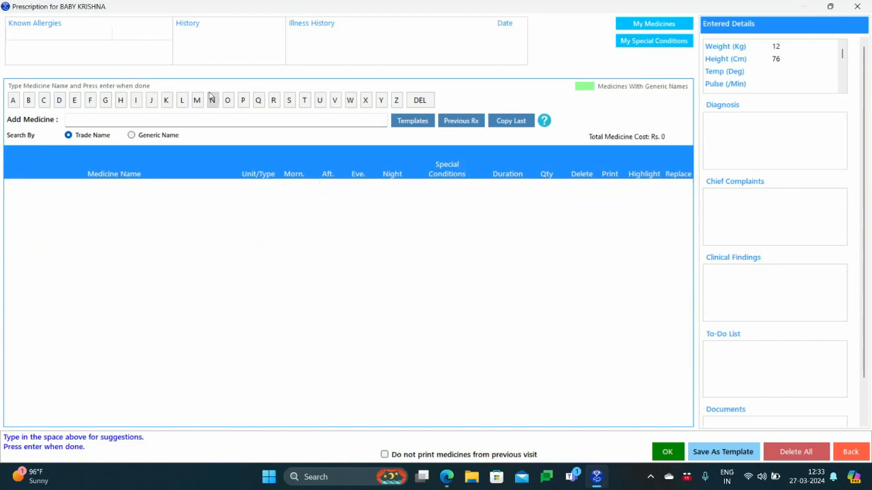
Step: Add FEBREX PLUS AF SYRUP to the prescription using the saved 11.45 ml morning, afternoon and night dosage after food
left_click(198, 116)
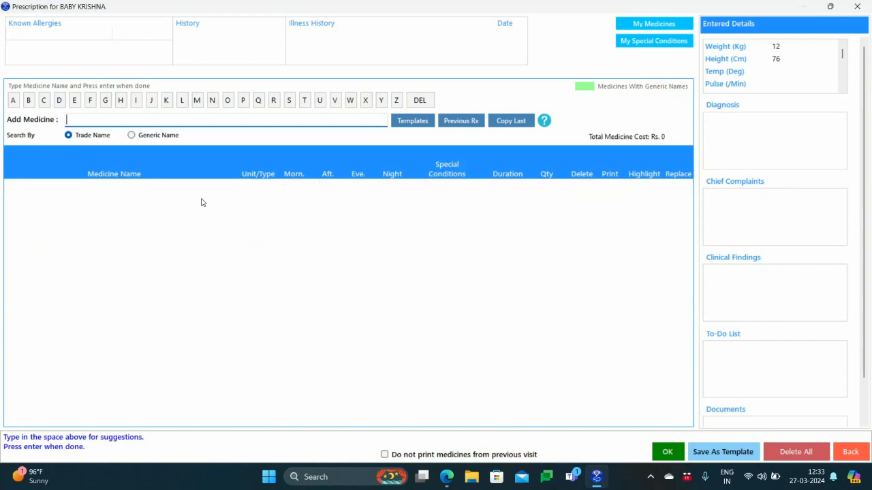
type("F")
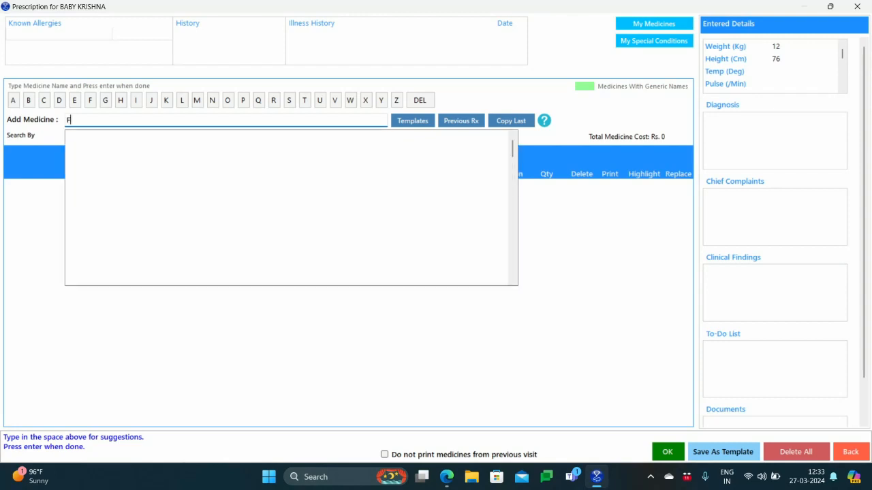
type("ebre")
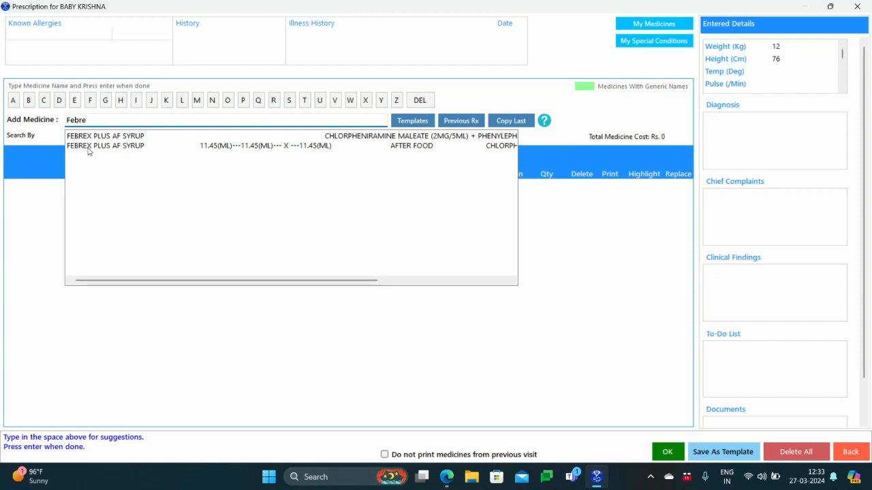
double_click(195, 146)
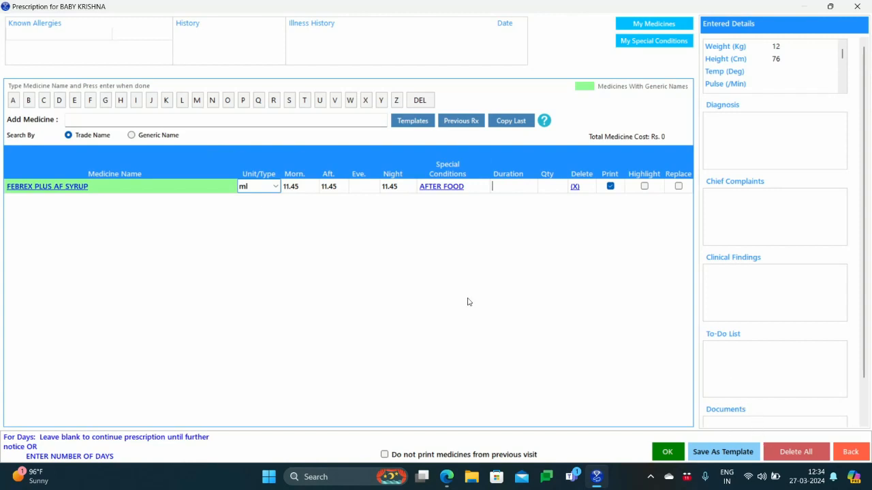
Step: Add CALPOL 250MG PAEDIATRIC ORAL SUSPENSION without a preset dosage and accept the prescription into the visit
left_click(229, 119)
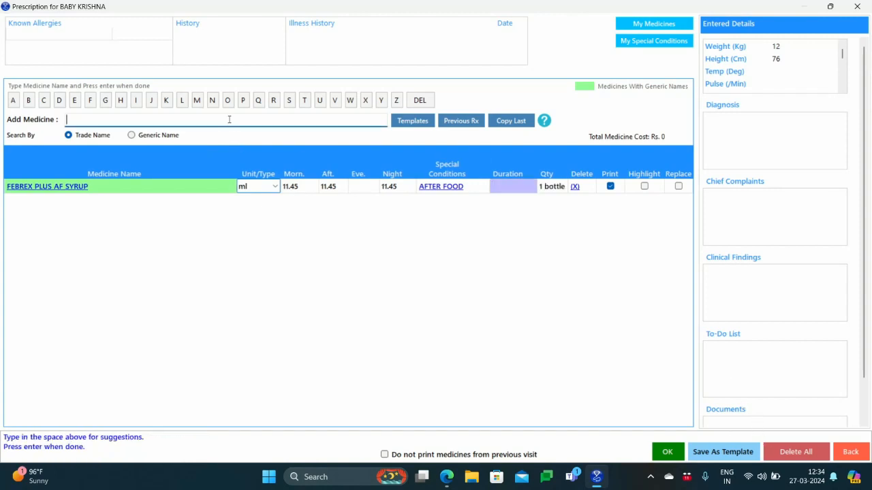
type("Cal")
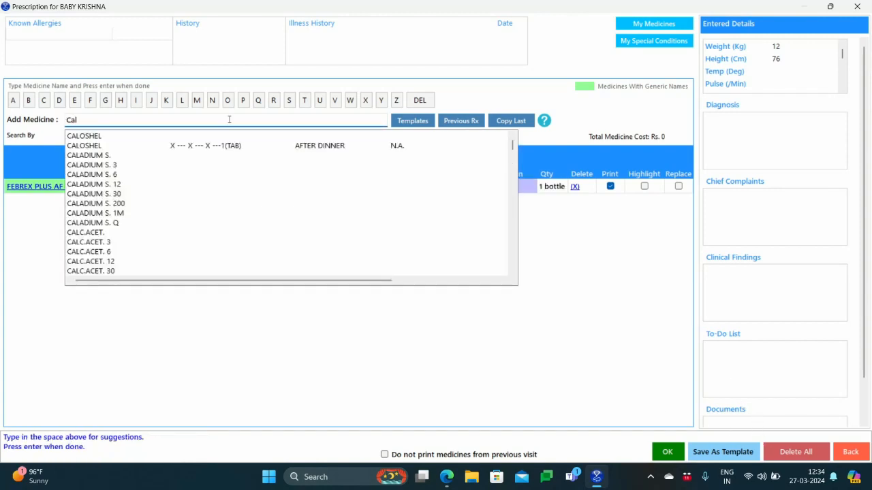
type("po")
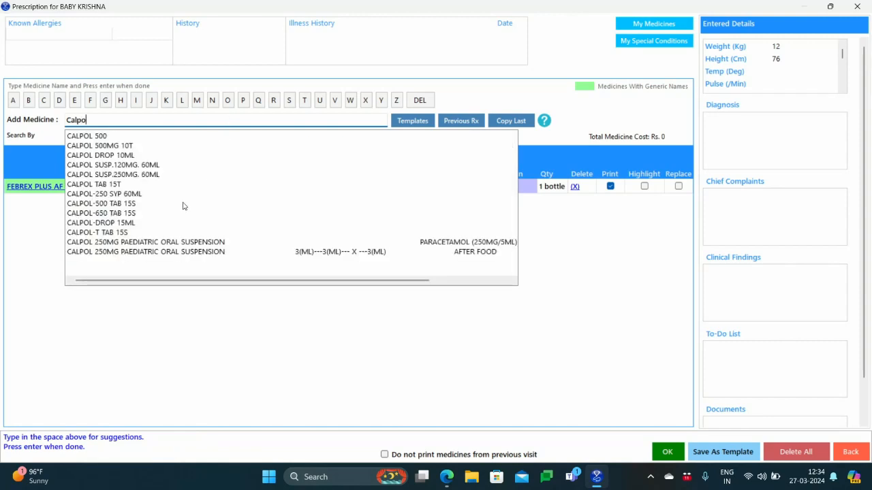
left_click(124, 243)
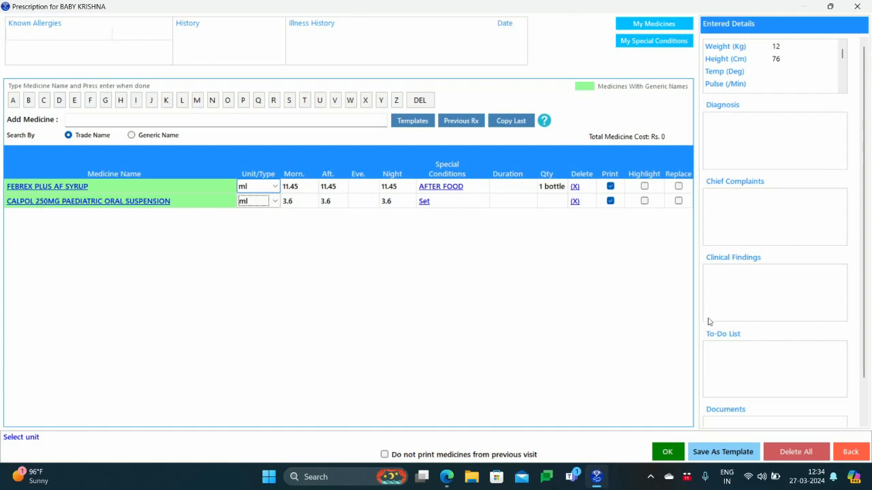
left_click(660, 452)
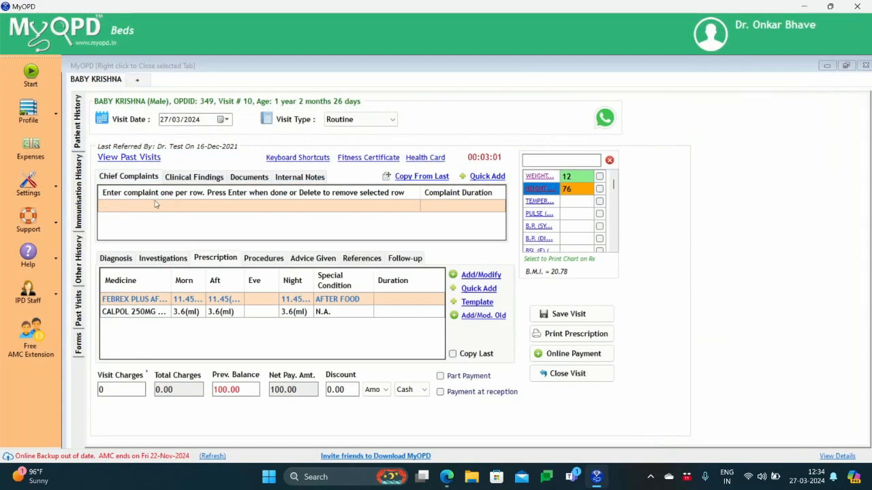
Step: Check the Autocalculate Dose option under the prescription style in the application settings, leaving the settings as they are
left_click(48, 192)
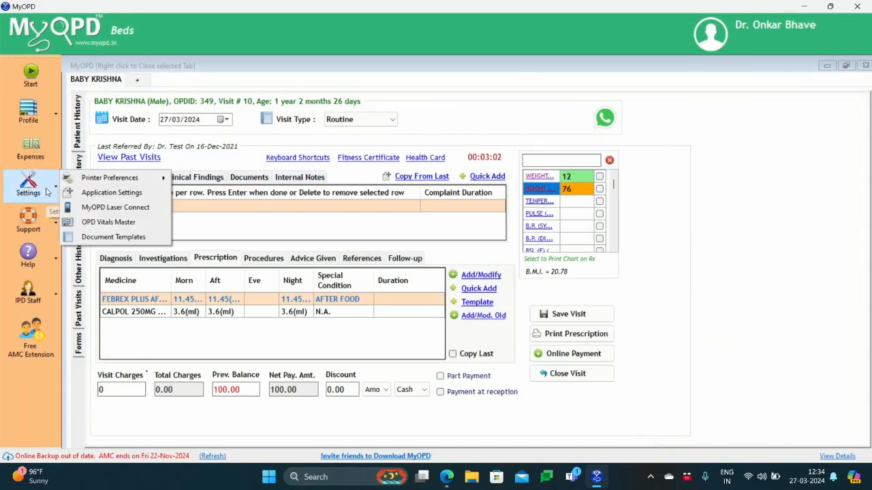
left_click(80, 192)
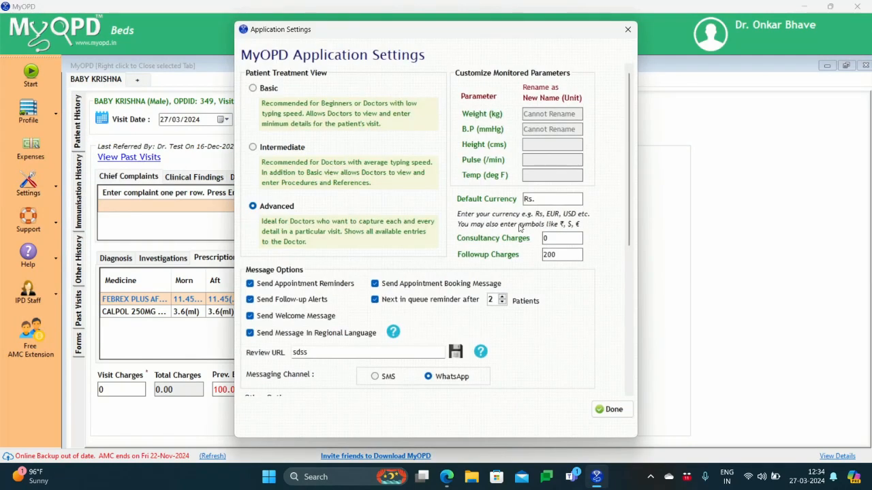
left_click_drag(628, 210, 631, 325)
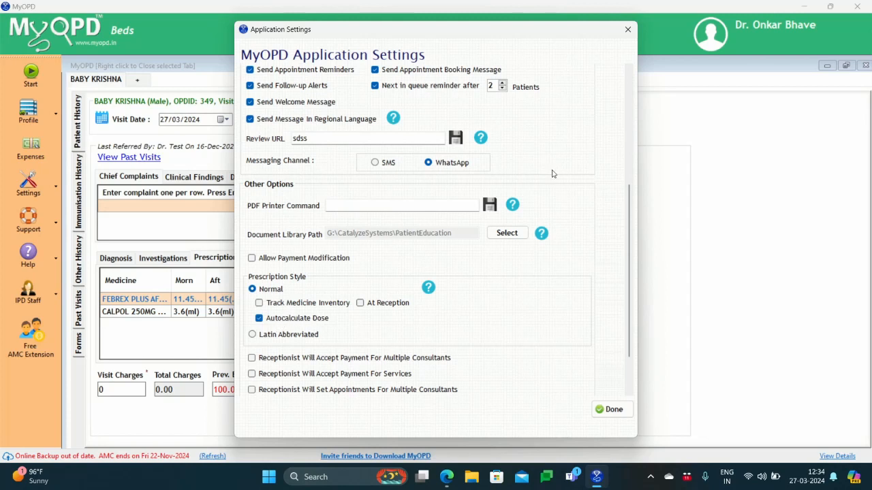
left_click(624, 35)
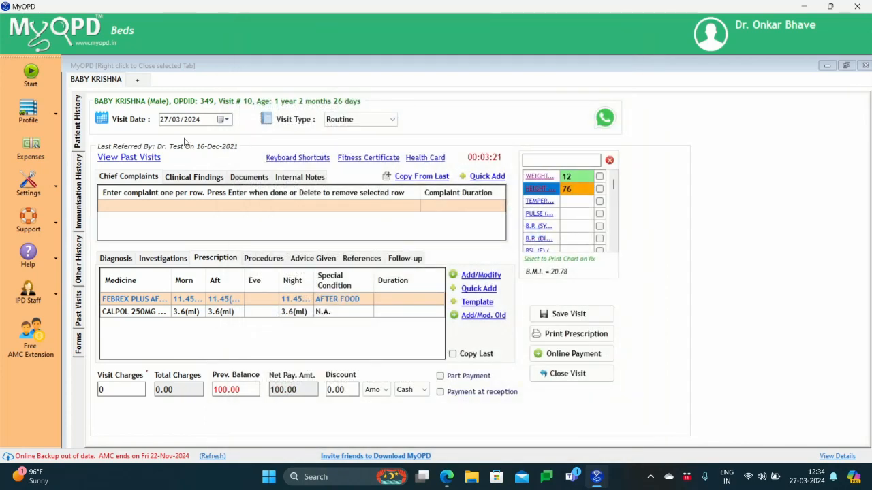
Step: Review the dose, frequency, concentration and range set for Febrex Plus AF Syrup and Calpol 250MG in My Medicines, and close the list
left_click(54, 120)
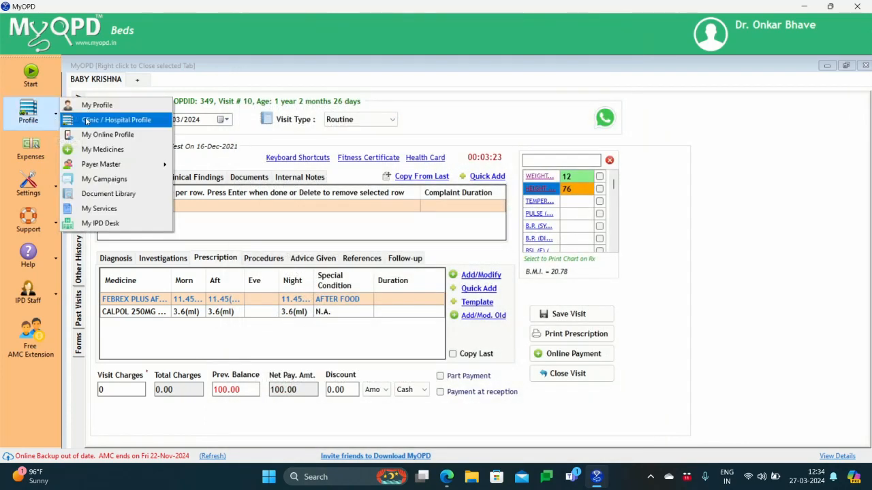
left_click(94, 149)
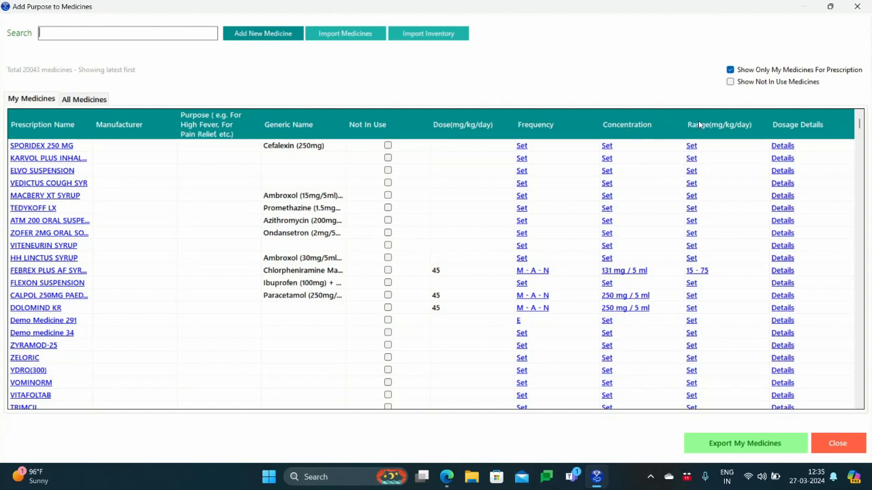
left_click(461, 274)
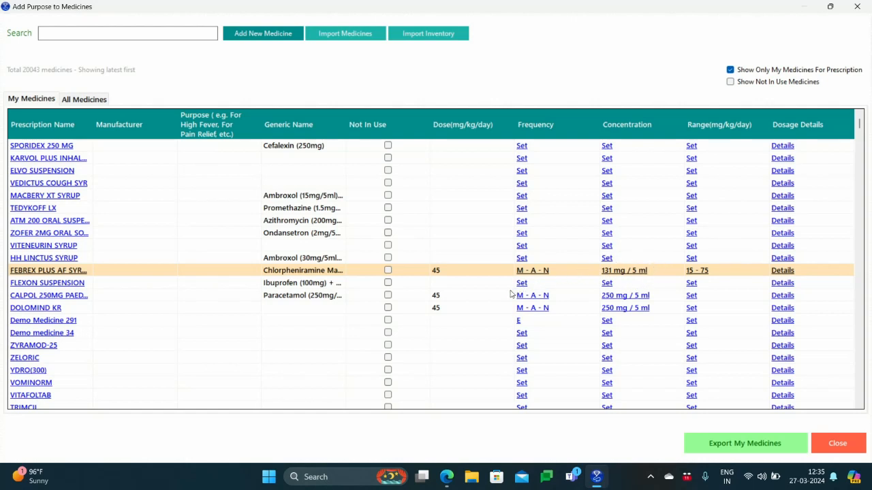
left_click(488, 298)
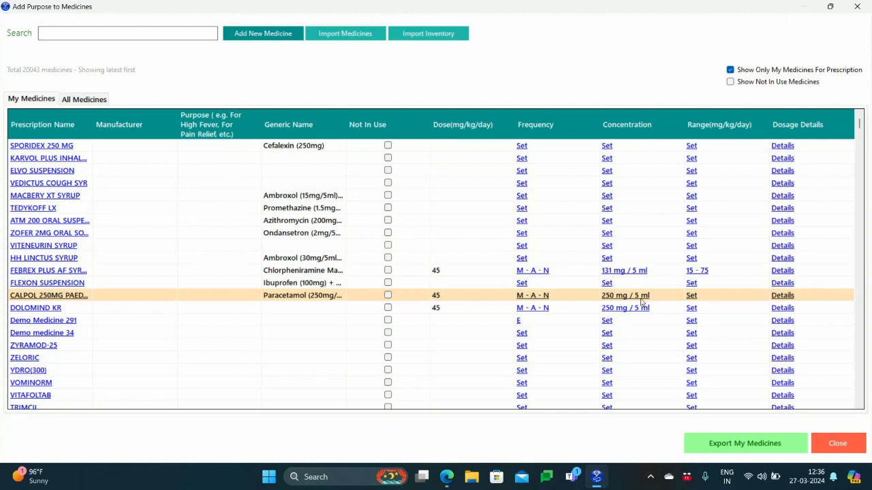
left_click(853, 6)
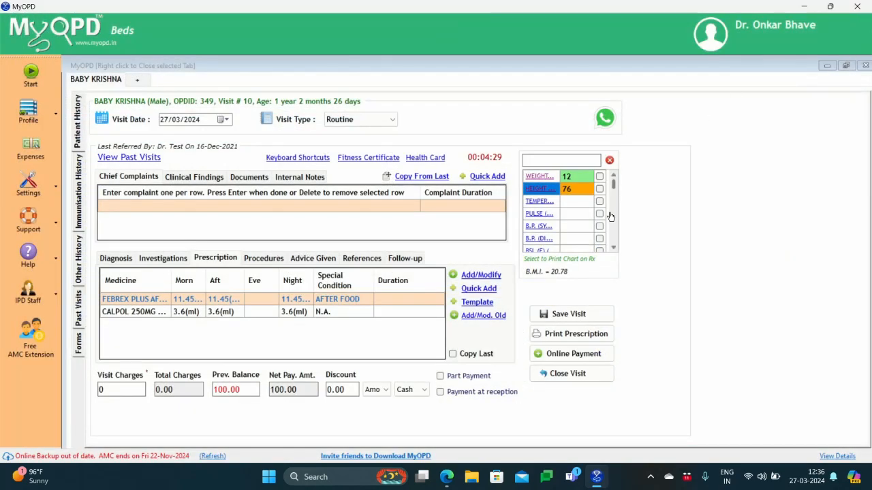
Step: Open the visit's prescription for editing and delete all of its medicines, confirming the deletion
left_click(483, 276)
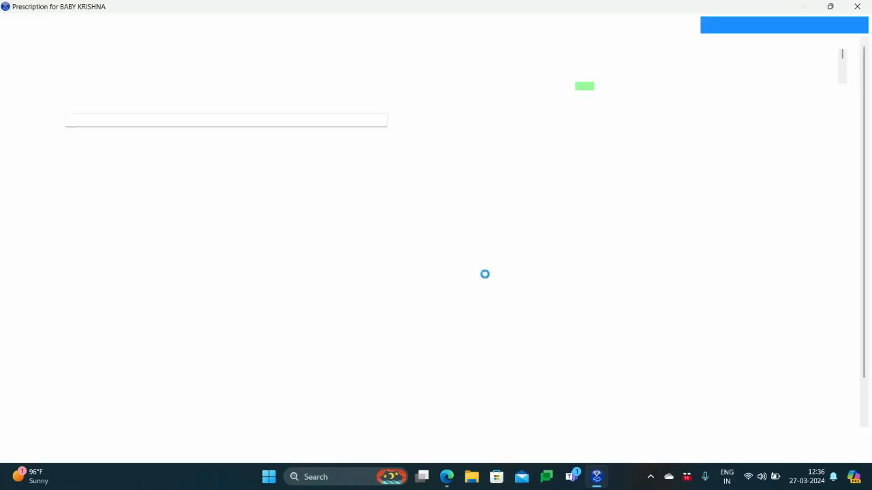
left_click(814, 451)
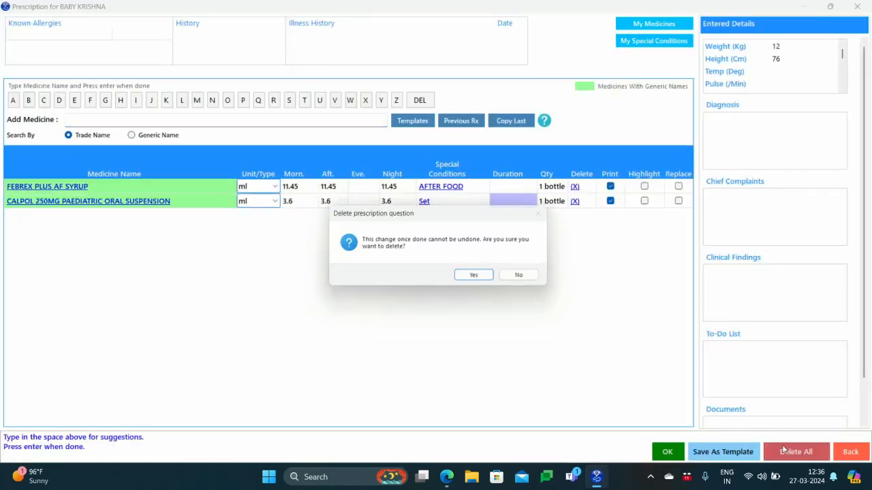
left_click(479, 278)
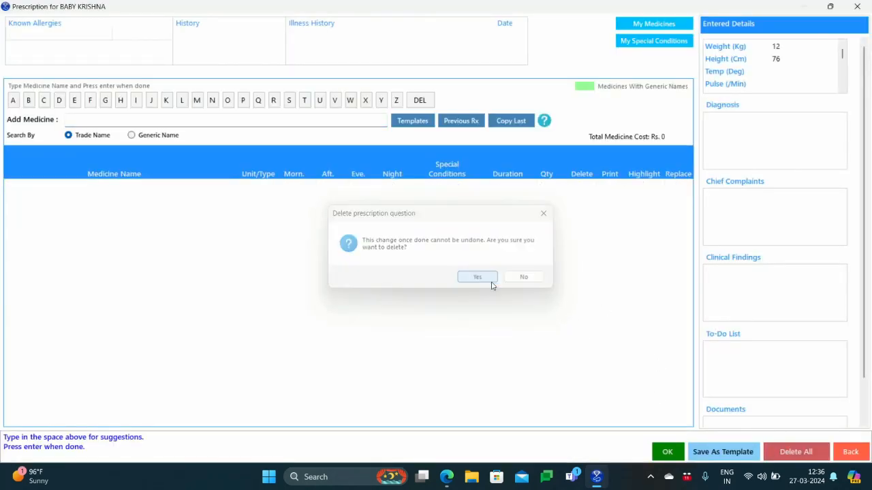
Step: Add CALPOL 250MG PAEDIATRIC ORAL SUSPENSION to the prescription, choosing the entry without a saved dosage
left_click(223, 119)
type("Cal")
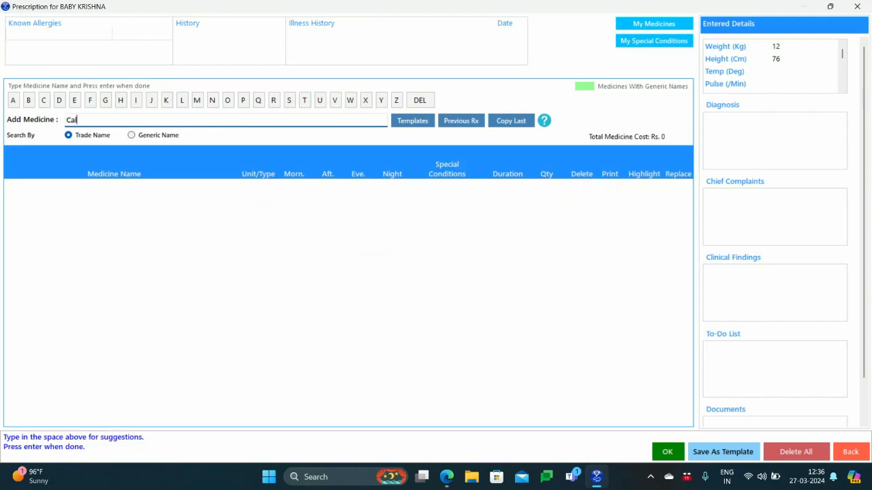
type("po")
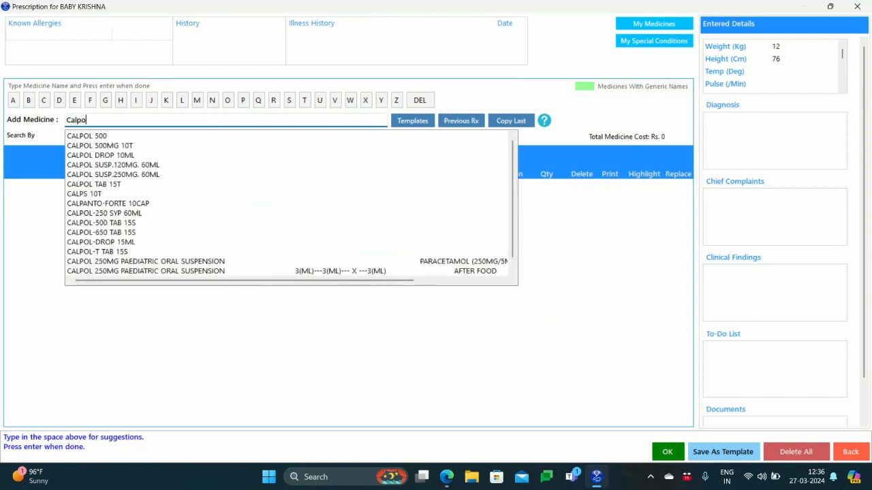
type("l 25")
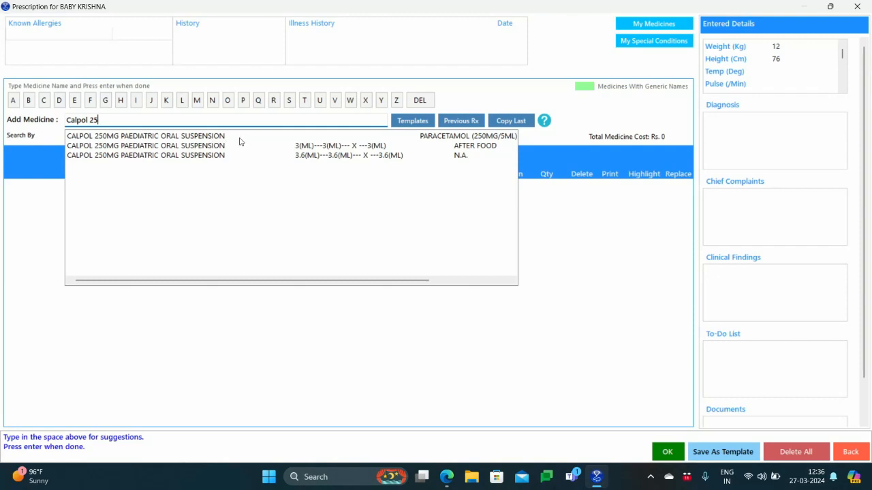
left_click(194, 139)
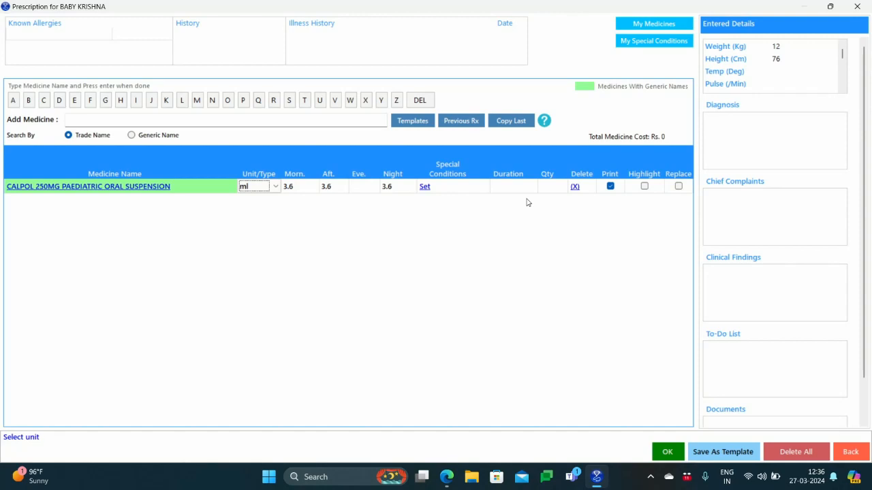
Step: Search the medicines for Calpol 250 again and compare its entries with and without a saved dosage, adding none
left_click(277, 122)
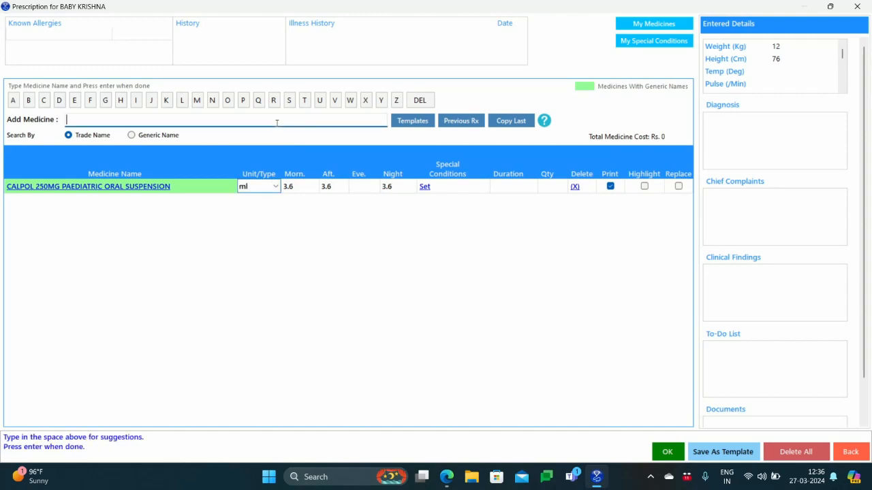
type("Ca")
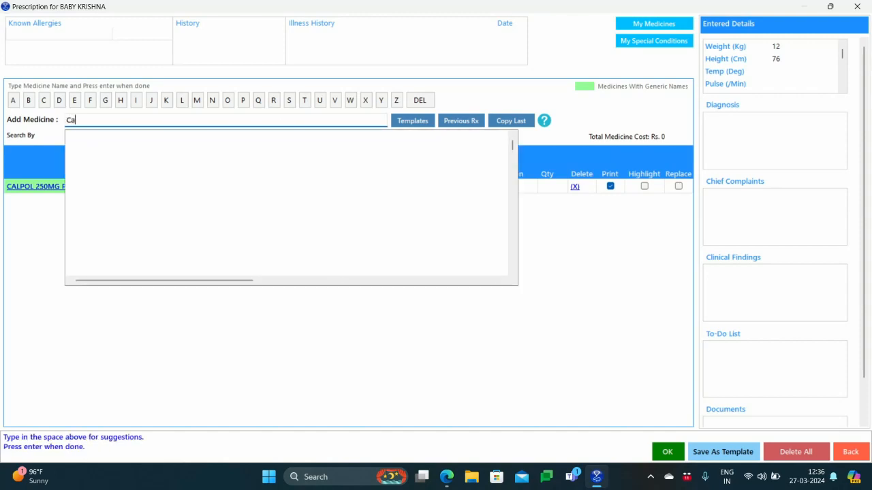
type("lpol")
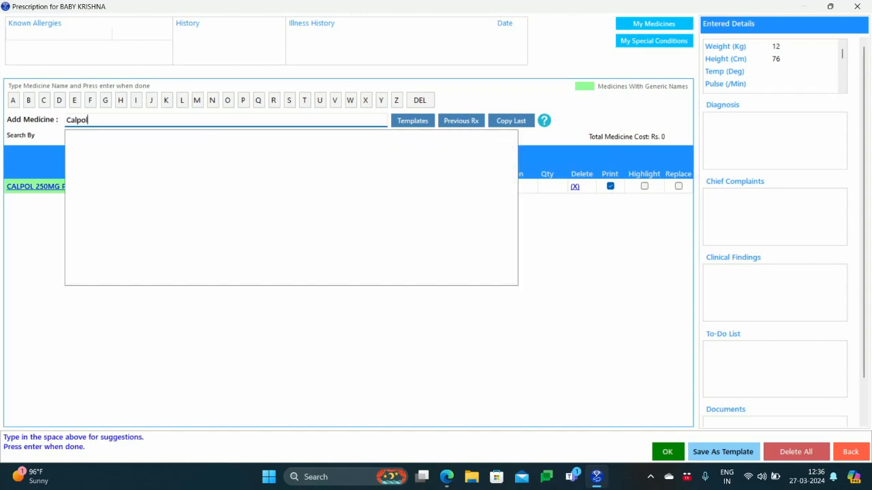
type(" 250")
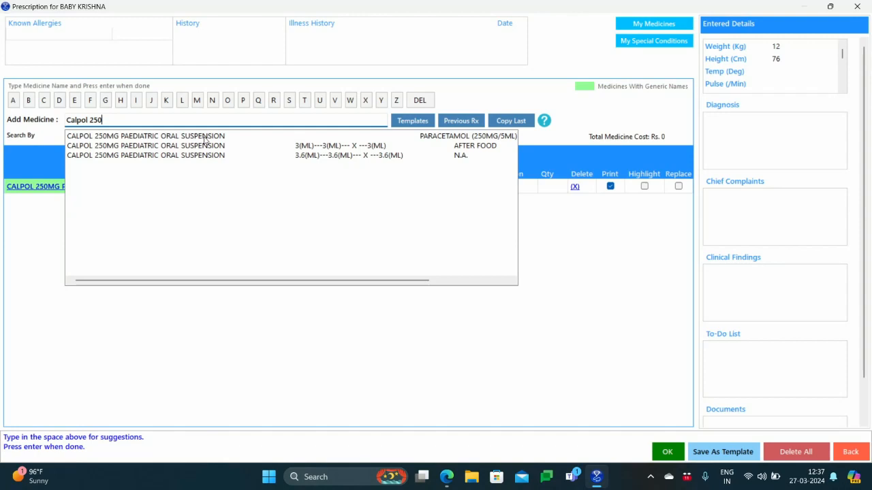
left_click(269, 311)
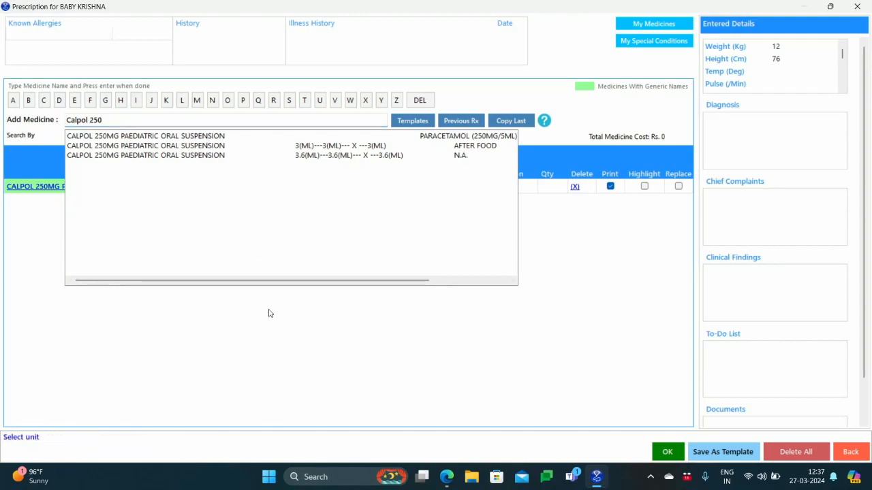
double_click(125, 120)
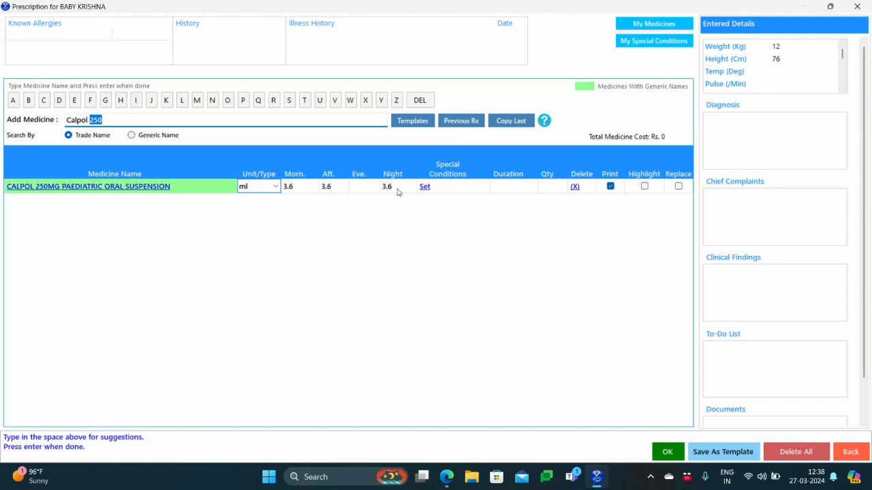
Step: Add FEBREX PLUS AF SYRUP to the prescription, choosing the entry without a saved dosage
triple_click(228, 120)
type("Febre")
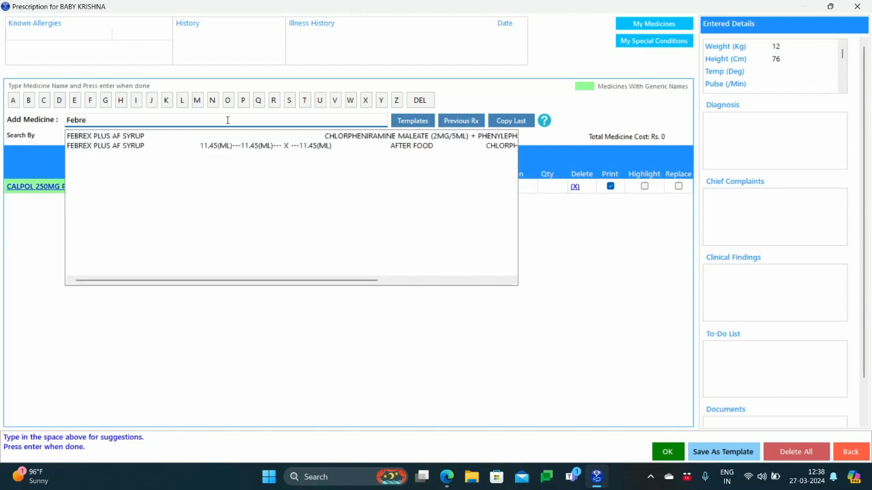
left_click(175, 135)
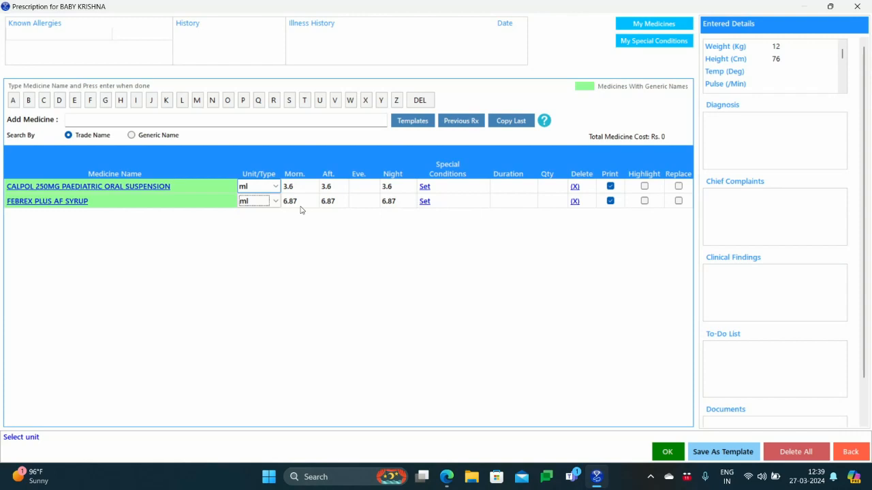
Step: Clear every medicine from the prescription and accept the empty list into the visit
left_click(782, 451)
left_click(486, 282)
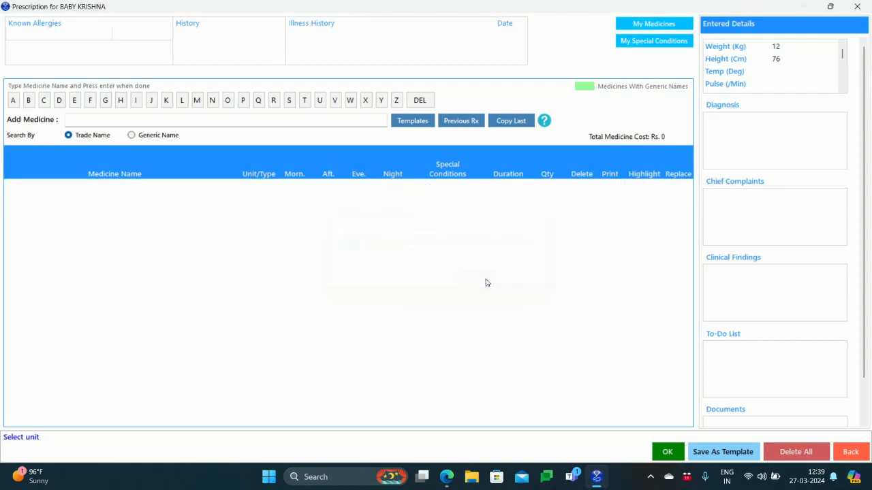
left_click(668, 451)
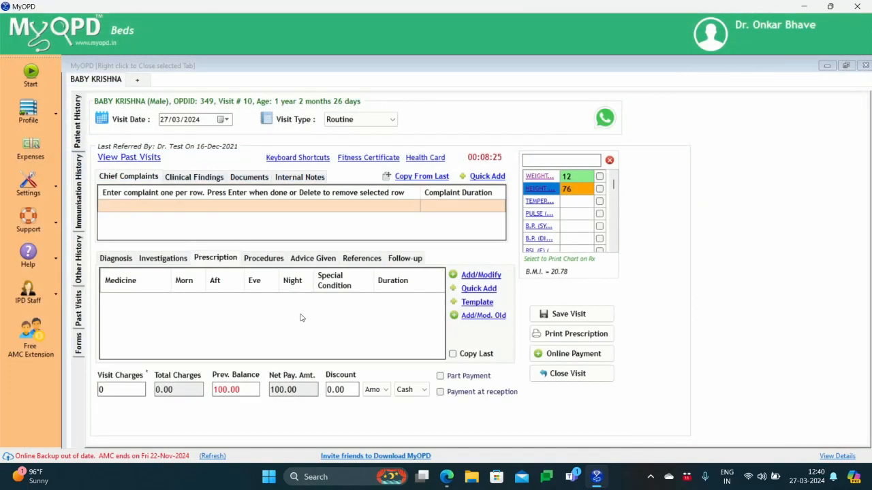
Step: Record VIRAL URTI as the visit's diagnosis from the suggested diagnoses
left_click(115, 259)
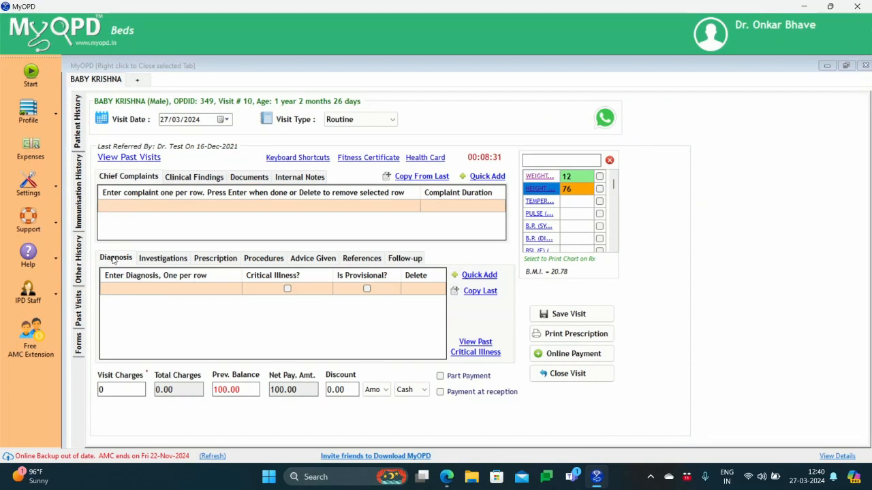
left_click(122, 291)
type("Viral")
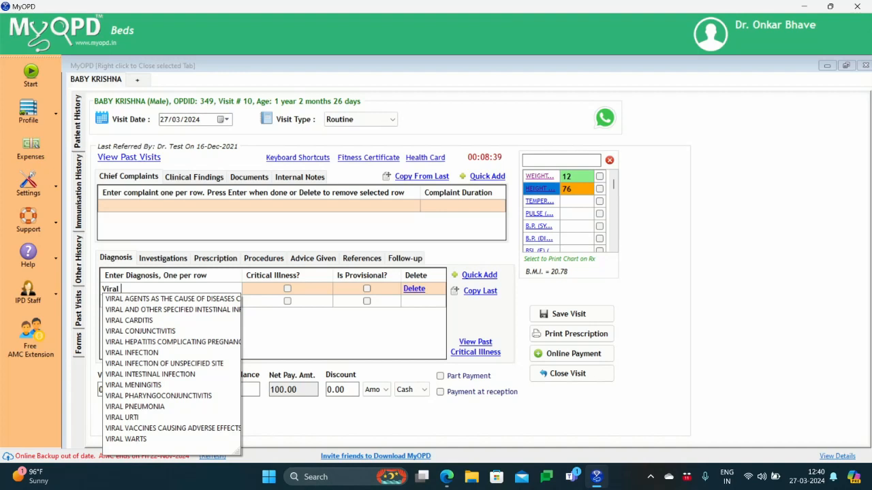
type(" urti")
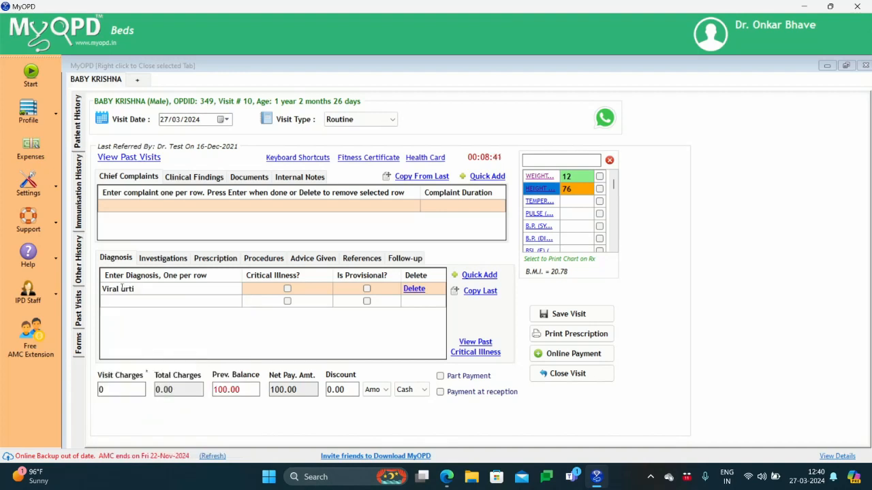
key("Down")
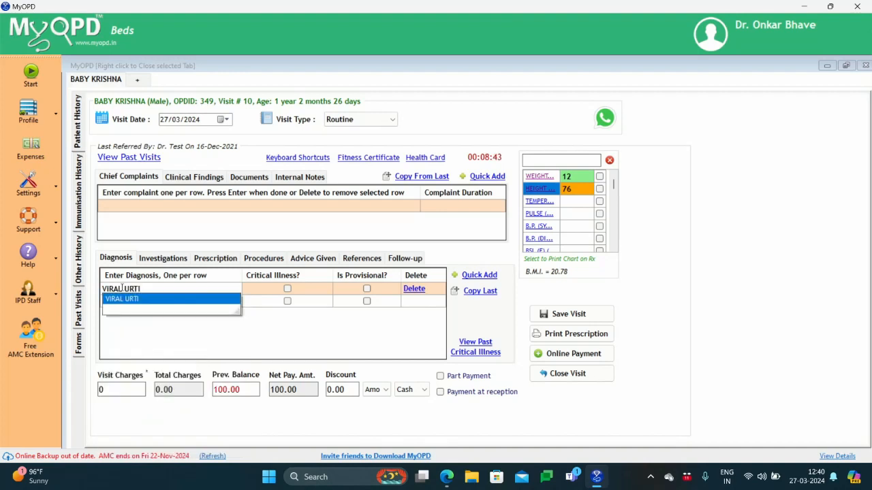
key("Return")
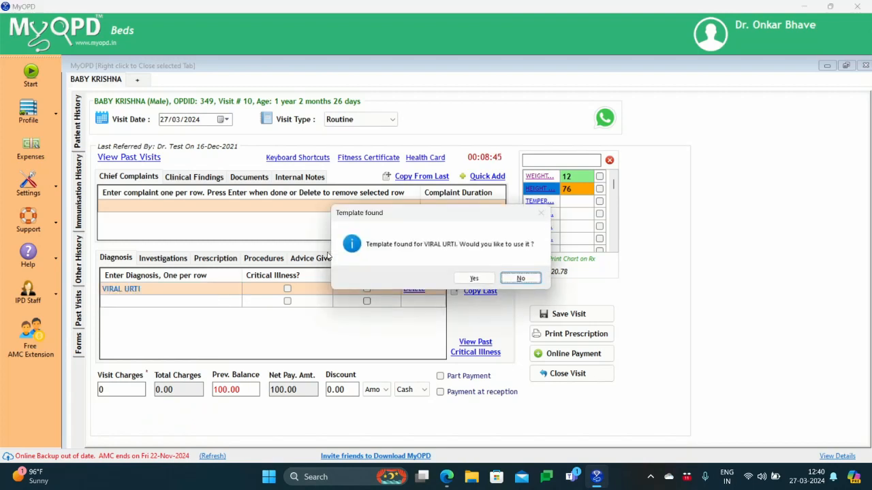
Step: Use the template offered for VIRAL URTI, accept its medicines and display them in the visit's prescription
left_click(472, 278)
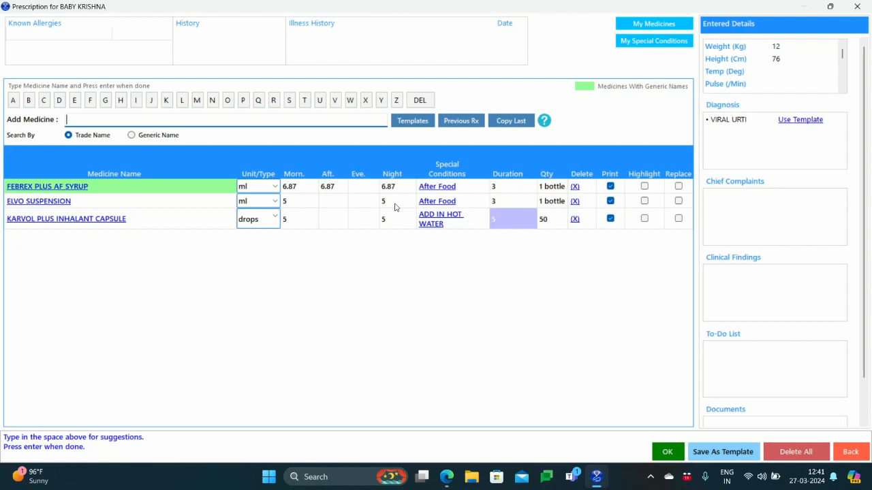
left_click(661, 453)
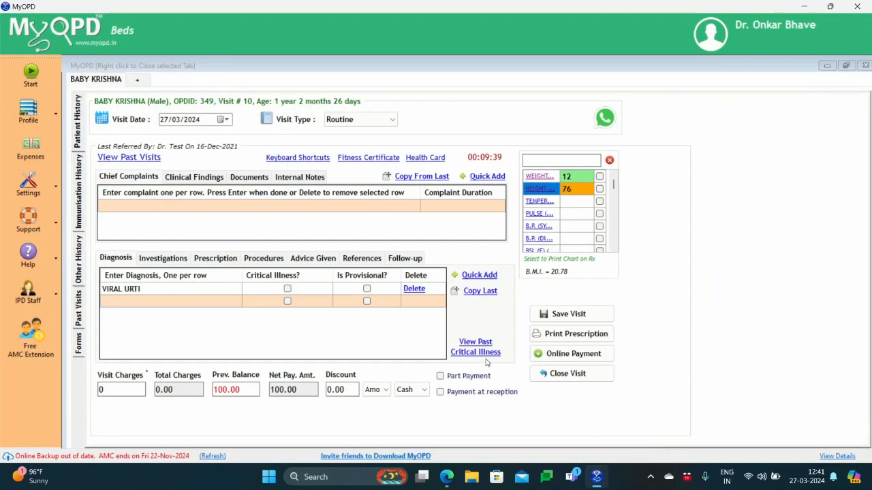
left_click(232, 260)
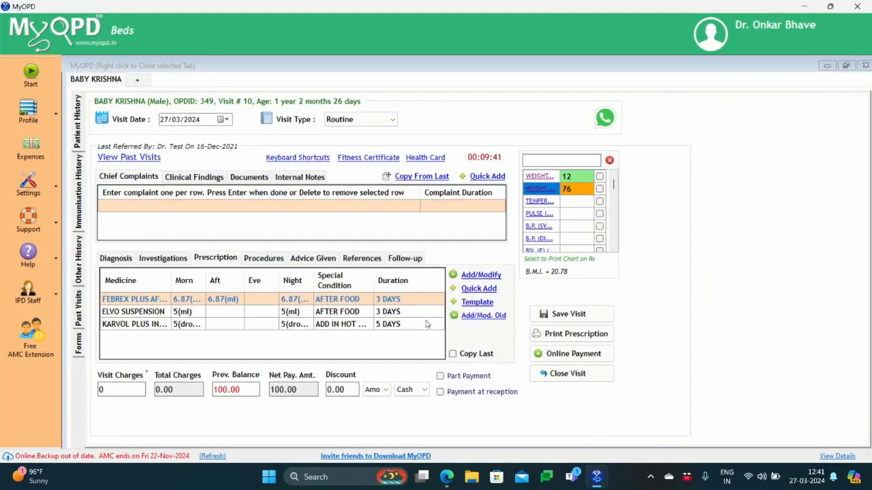
Step: Search all prescription templates for viral and apply the VIRAL URTI template, replacing the existing list of medicines
left_click(488, 306)
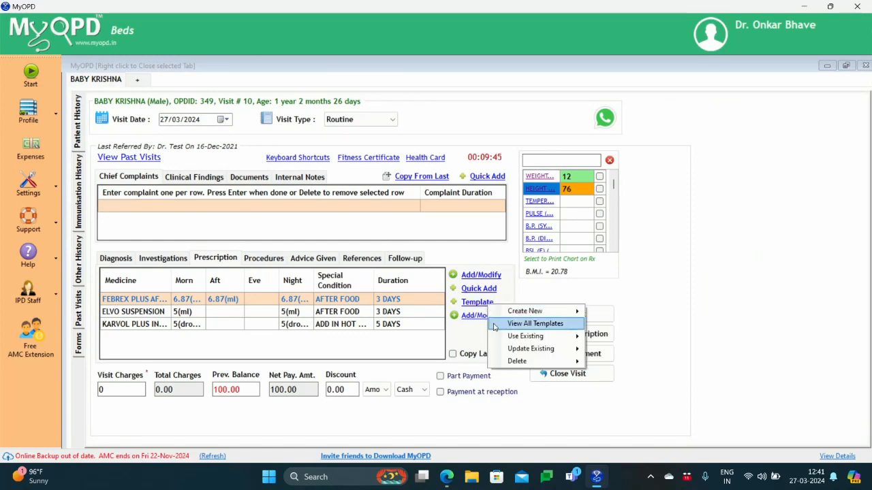
left_click(494, 326)
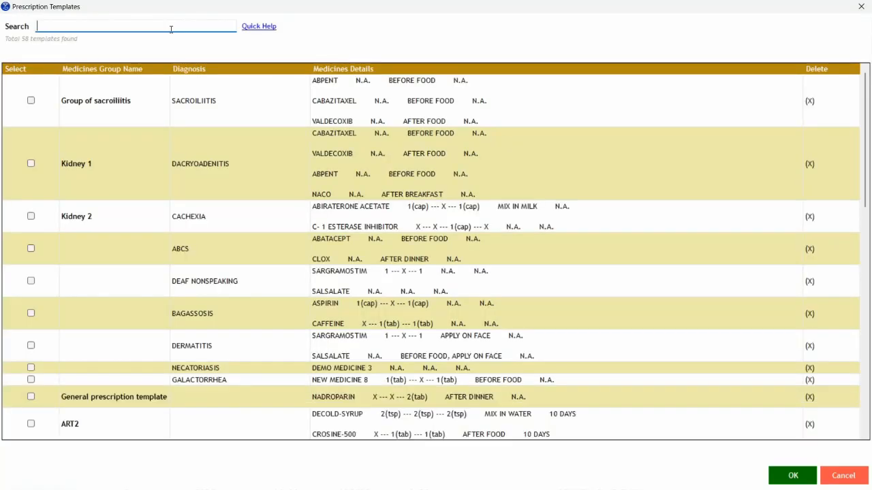
type("viral")
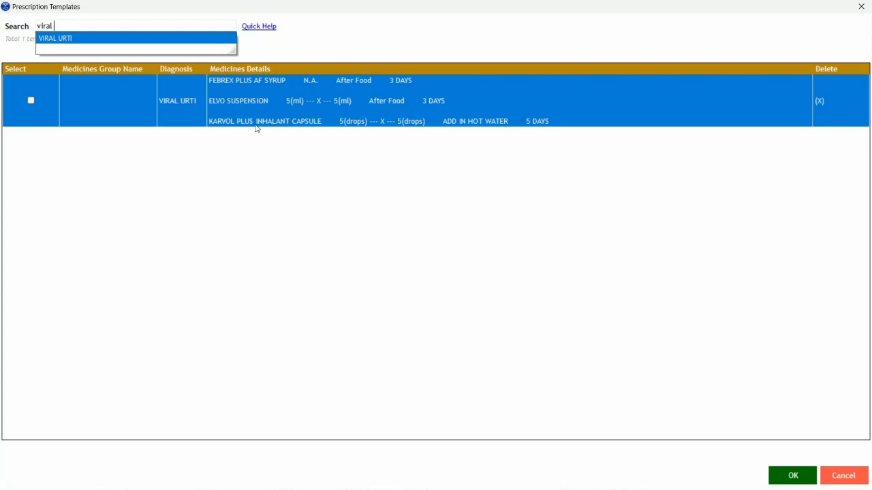
left_click(383, 124)
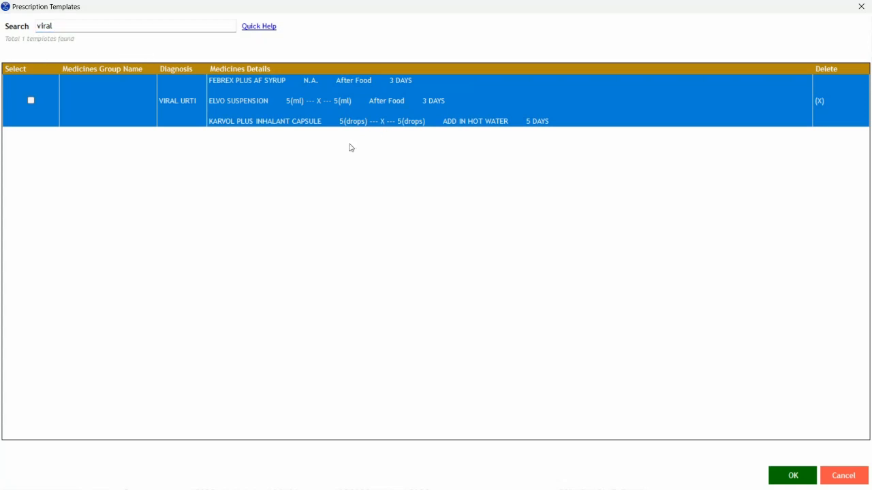
left_click(31, 102)
left_click(790, 476)
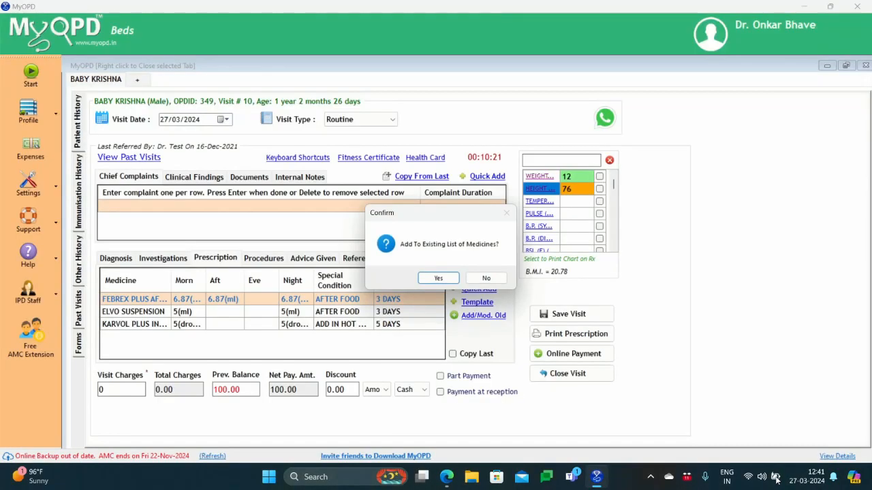
left_click(485, 280)
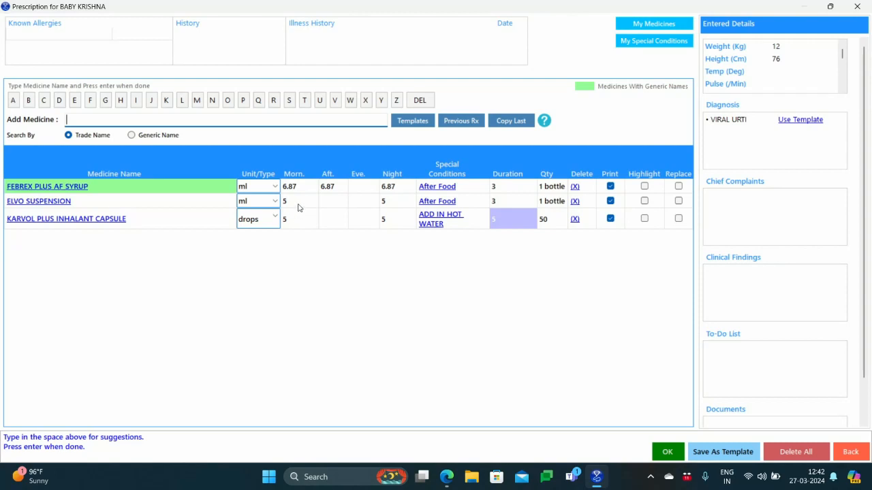
Step: Remove the morning dose of ELVO SUSPENSION and accept the prescription into the visit
left_click(298, 205)
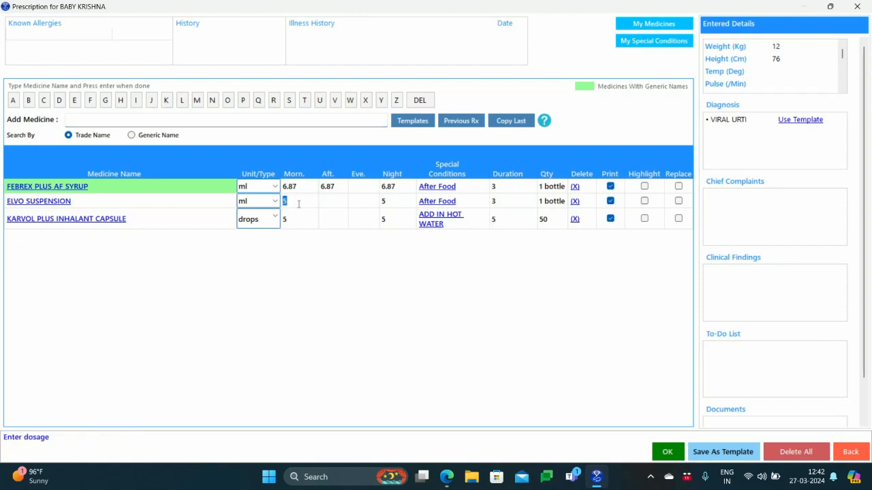
key("BackSpace")
left_click(376, 205)
left_click(385, 208)
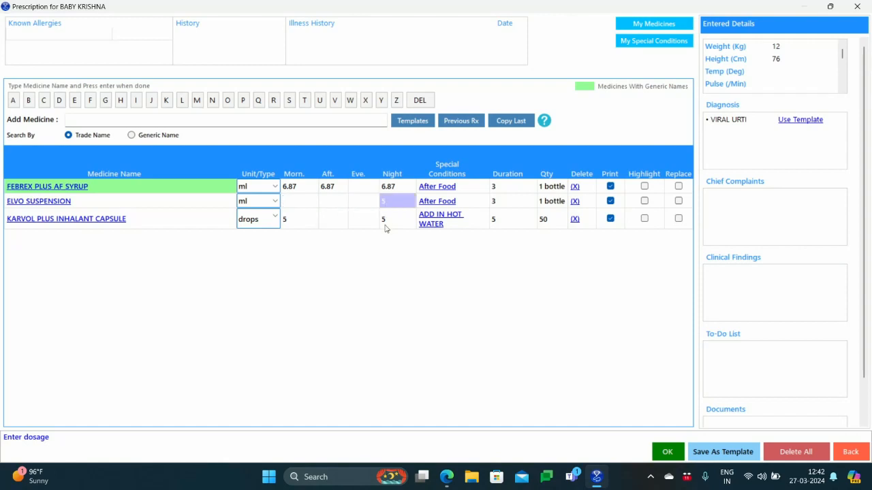
left_click(385, 228)
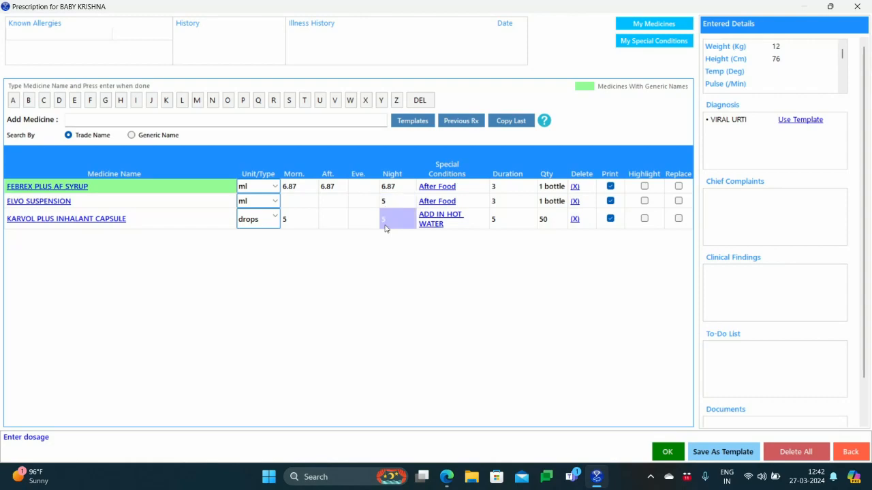
left_click(658, 451)
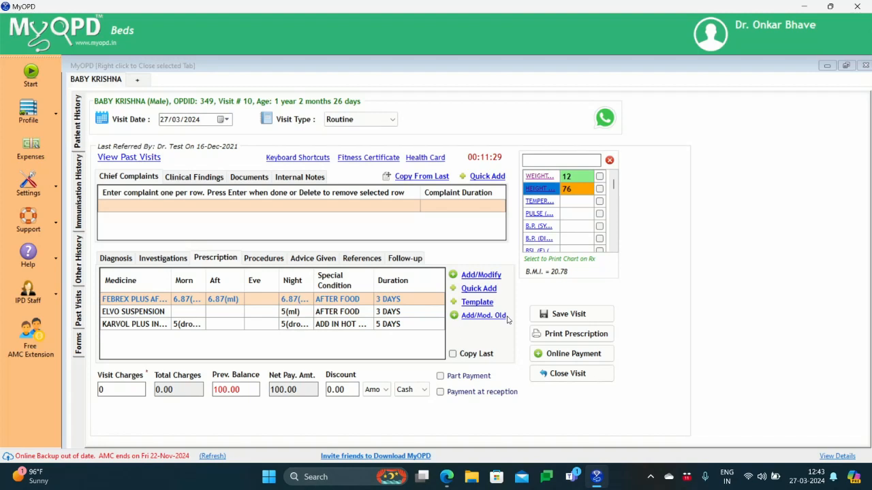
Step: Include the weight and height charts in the prescription and open its print preview at full size
left_click(600, 177)
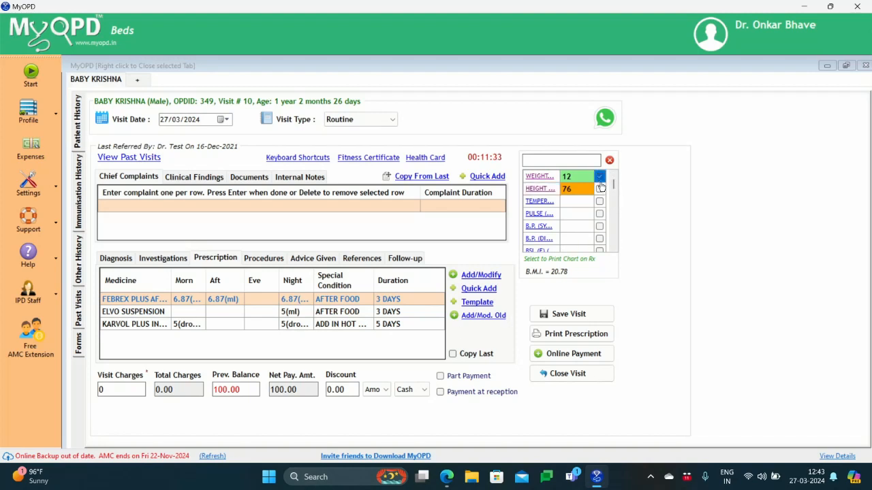
left_click(600, 189)
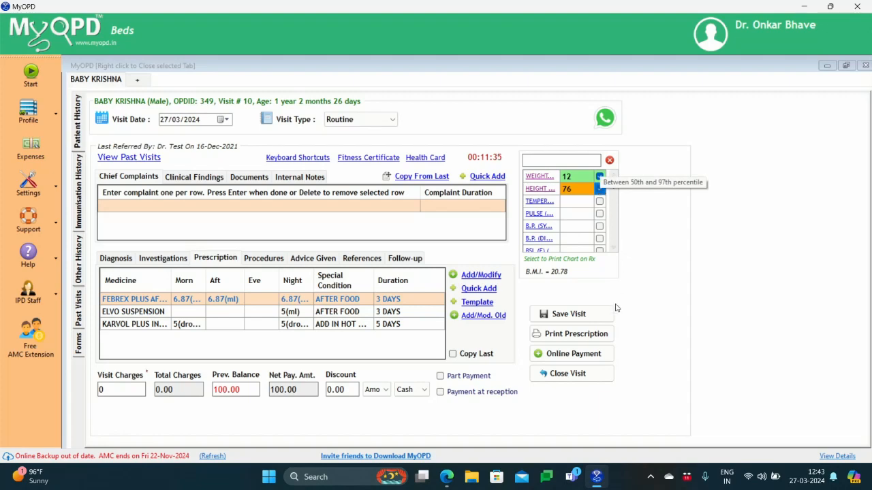
left_click(603, 336)
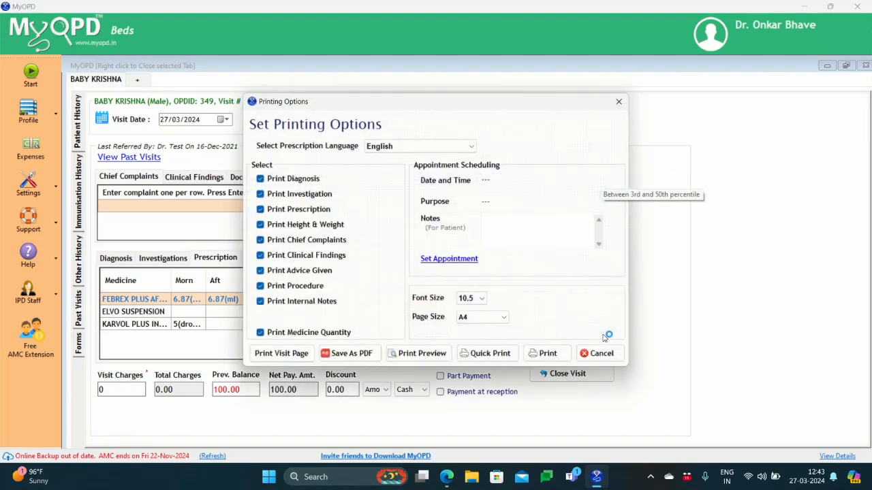
left_click(417, 352)
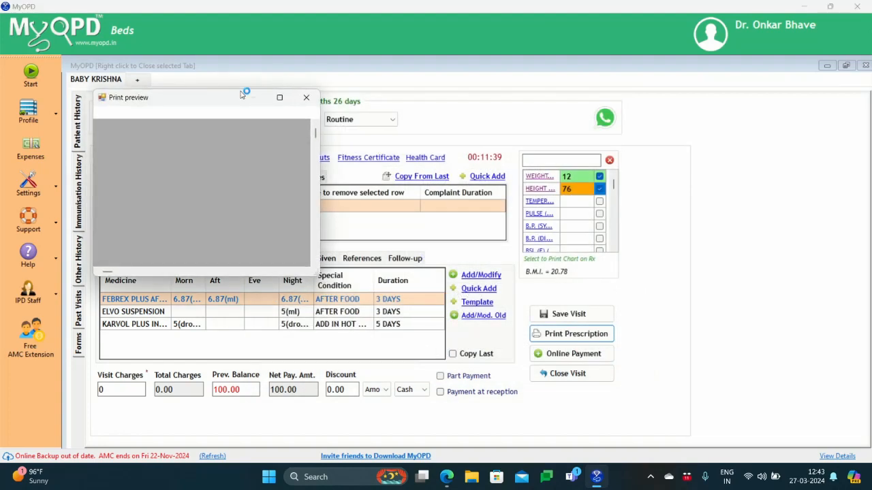
left_click(279, 100)
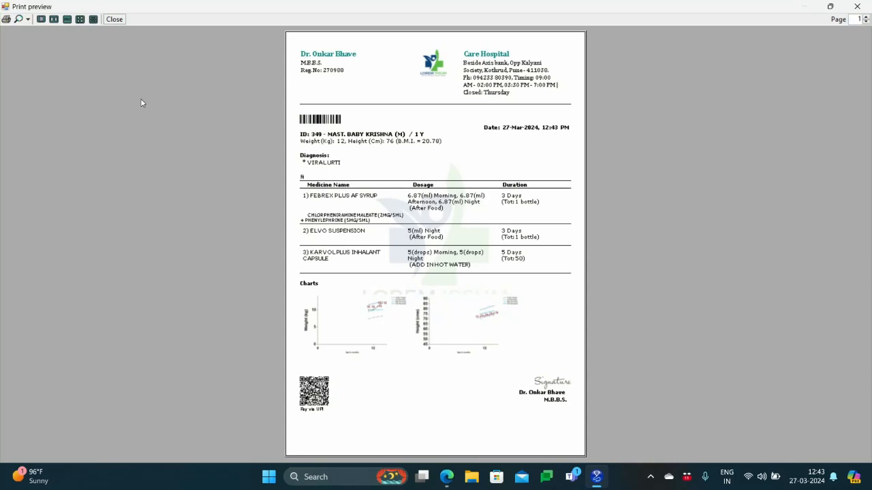
Step: Examine the previewed medicines and growth charts at 150% zoom, and close the preview and printing options
left_click(25, 19)
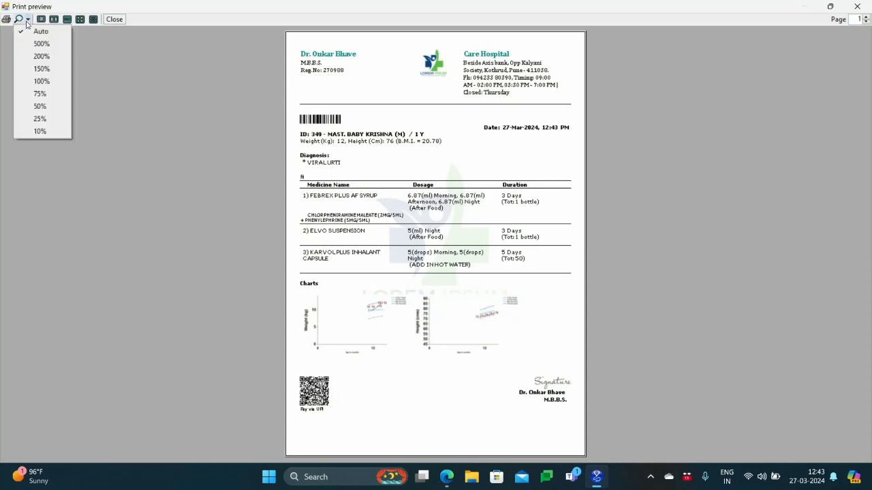
left_click(24, 71)
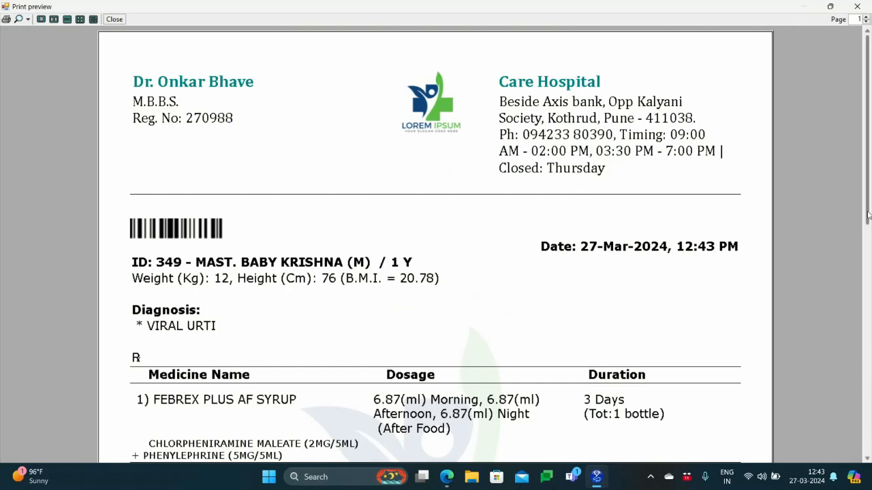
left_click_drag(868, 215, 869, 378)
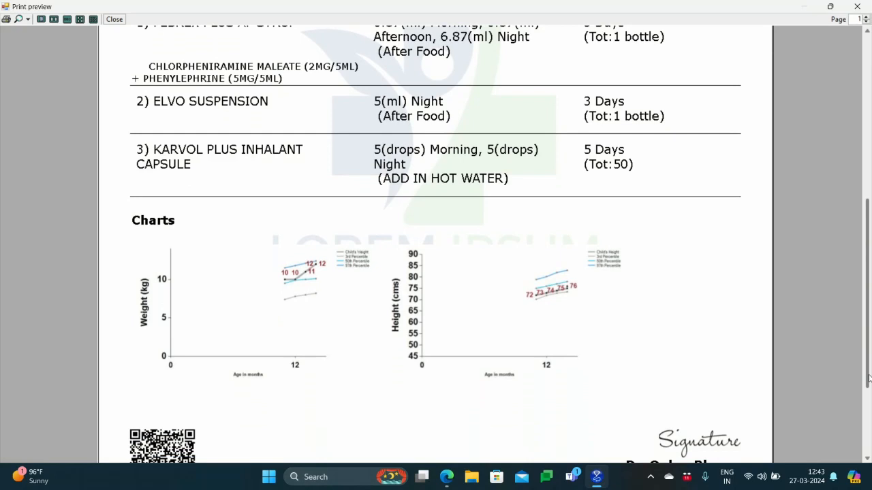
mouse_move(869, 378)
left_mouse_down()
mouse_move(869, 387)
mouse_move(869, 363)
left_mouse_up()
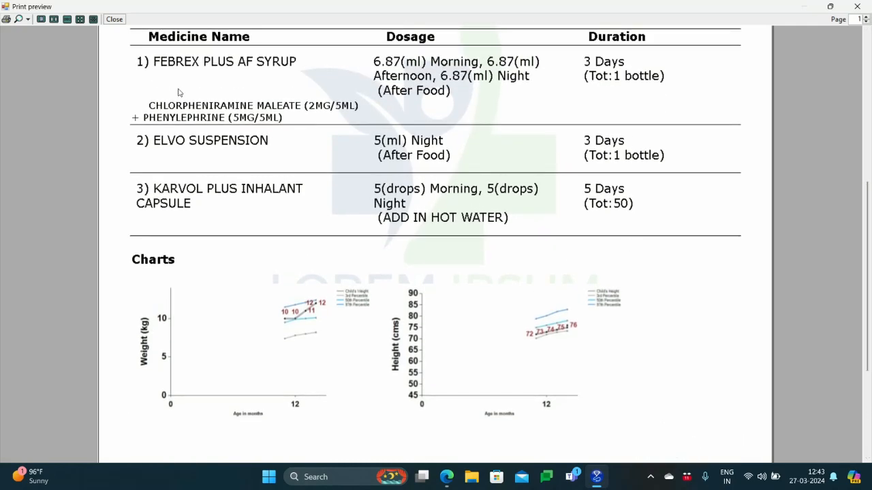
left_click(27, 19)
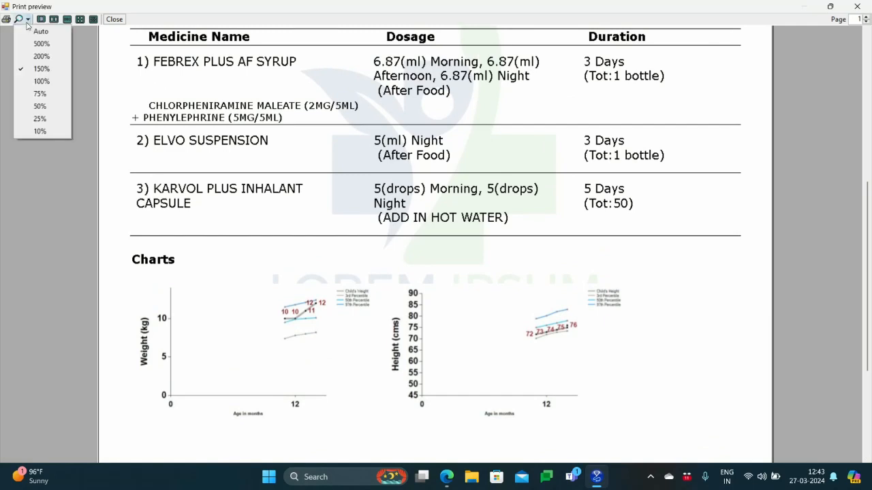
left_click(89, 149)
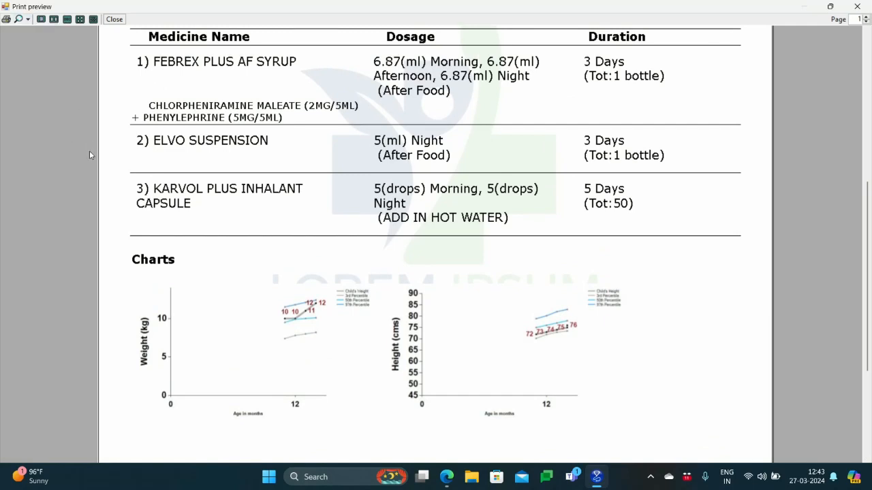
left_click(856, 6)
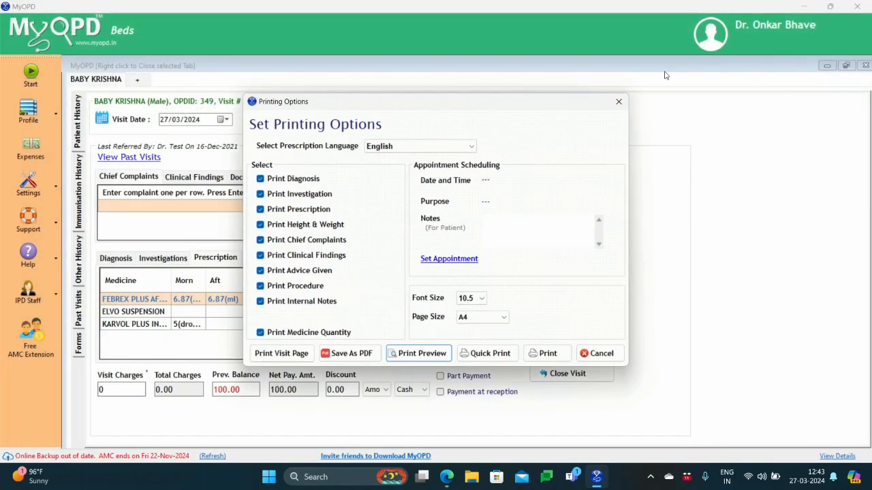
left_click(624, 102)
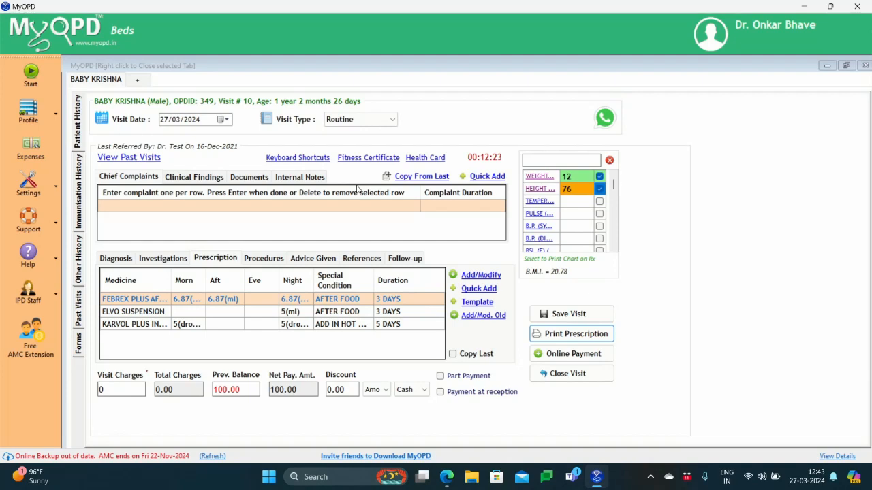
Step: Open the child's immunisation history and look through the vaccines and their recommended ages
left_click(80, 212)
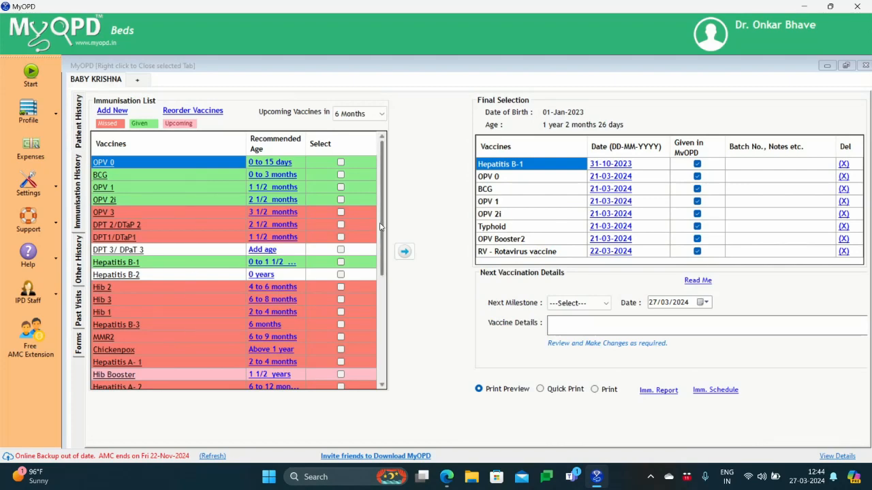
left_click_drag(380, 227, 382, 335)
left_click_drag(384, 275, 383, 227)
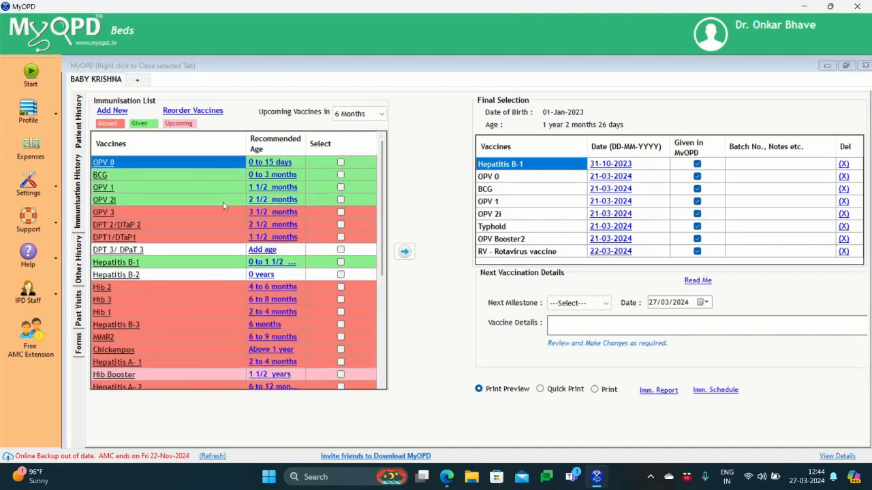
left_click(123, 113)
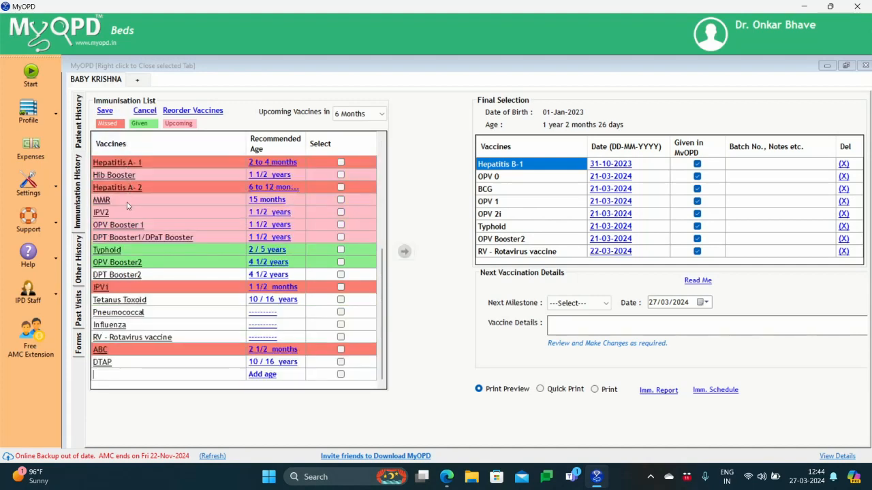
left_click(146, 112)
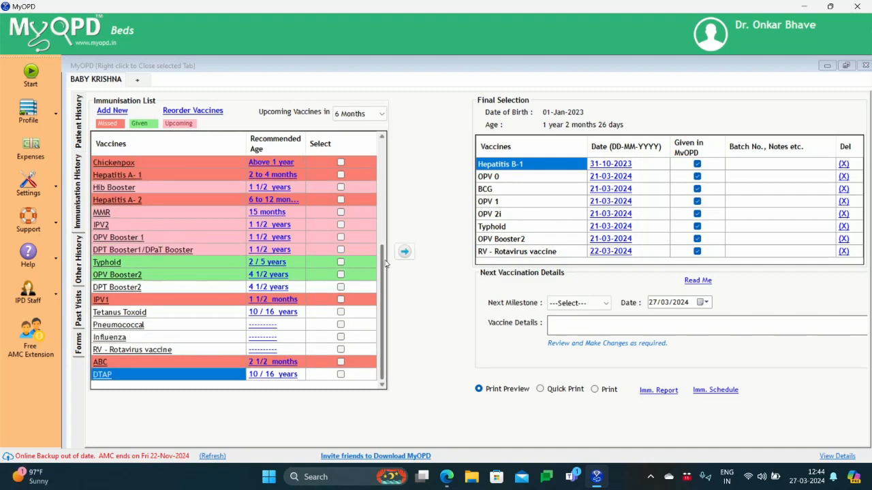
left_click_drag(383, 265, 386, 169)
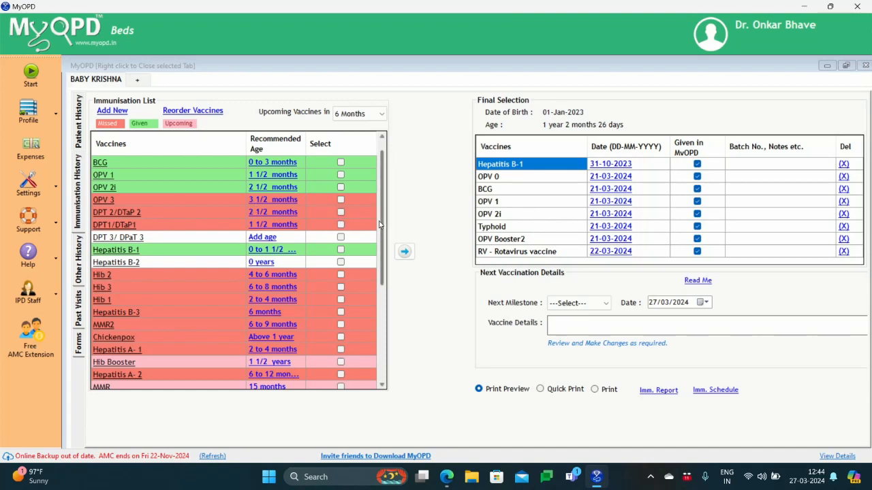
Step: Select the missed OPV 3 vaccine and add it to the child's final selection of given vaccines
scroll(383, 286, "down", 1)
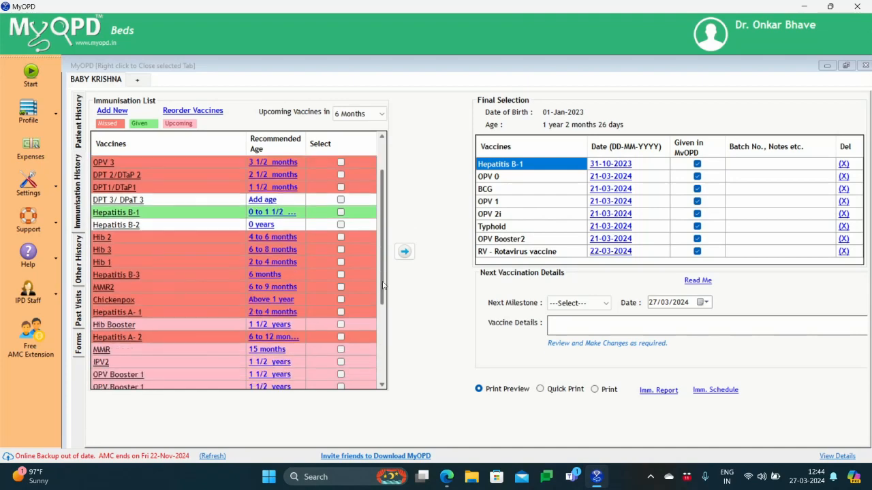
left_click_drag(383, 286, 383, 245)
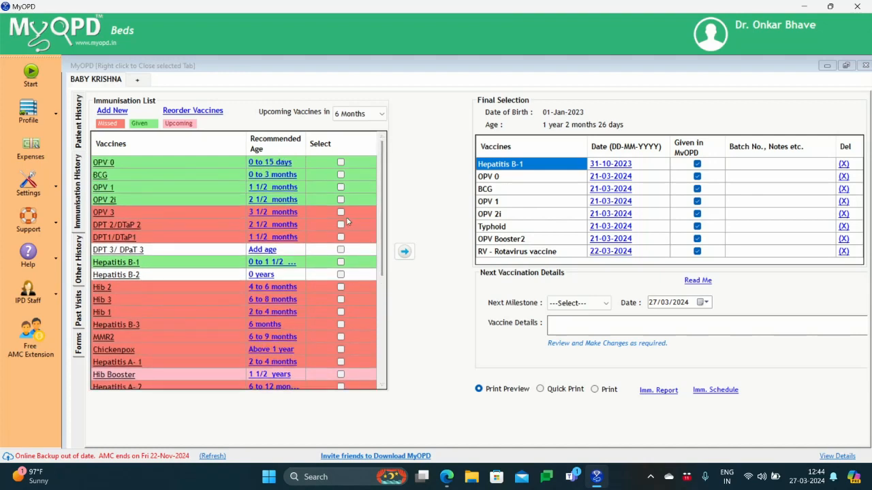
left_click(342, 213)
left_click(341, 212)
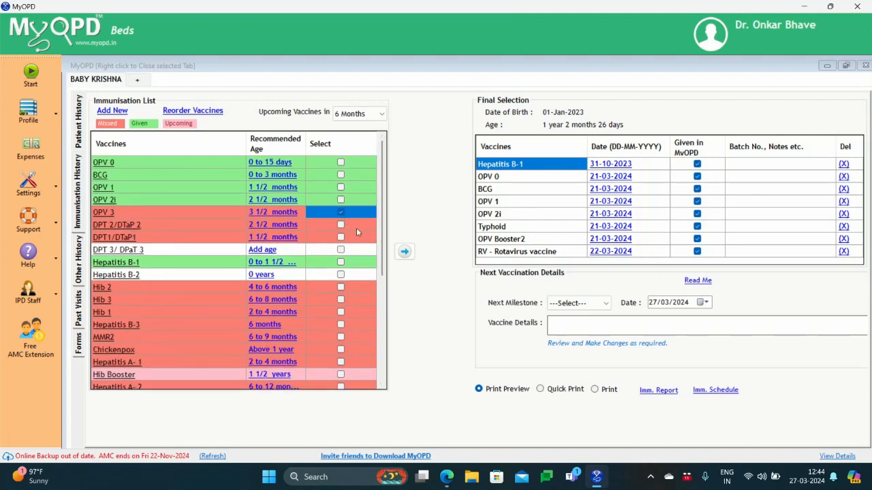
left_click(404, 255)
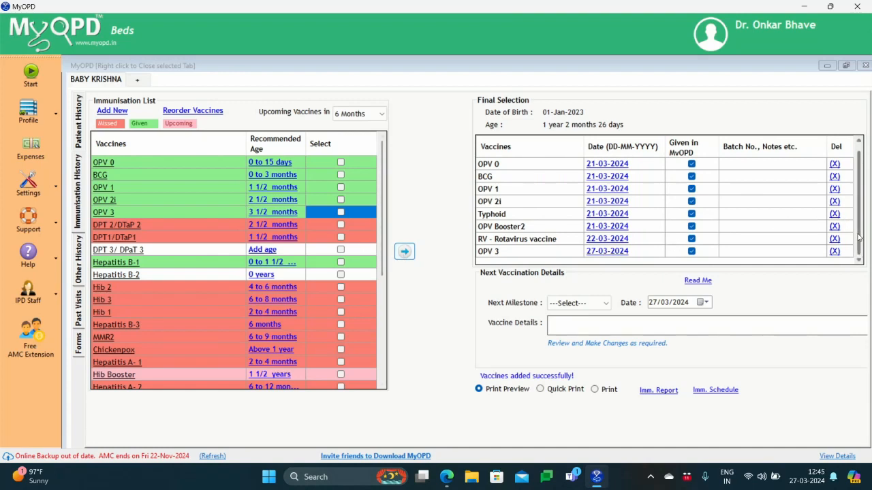
Step: Look through the given vaccines and clear the Given in MyOPD mark for Hepatitis B-1
scroll(858, 236, "up", 1)
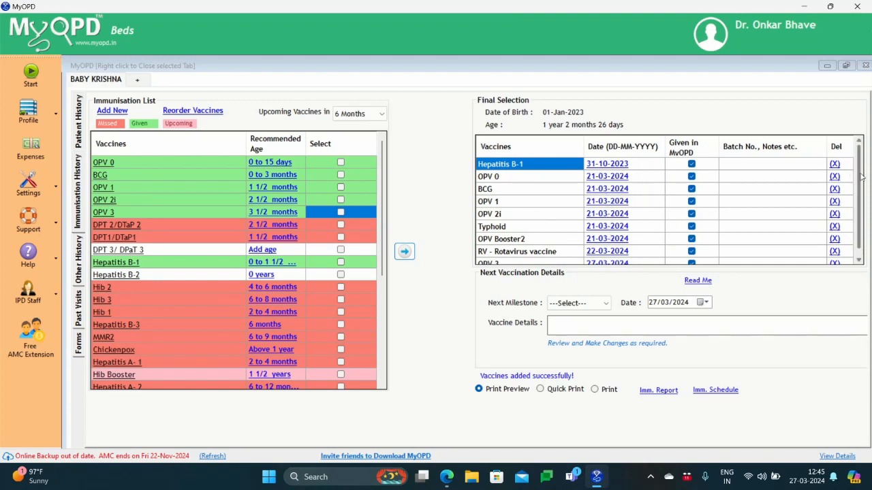
scroll(861, 184, "down", 1)
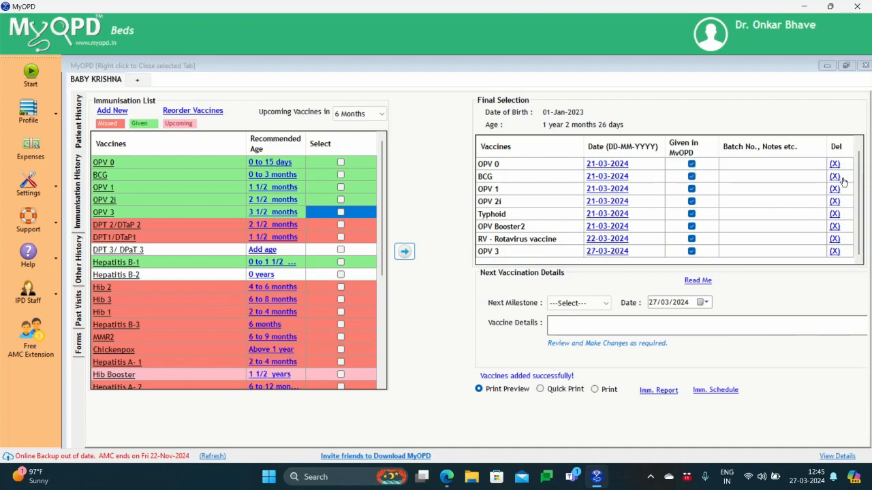
left_click_drag(856, 192, 856, 175)
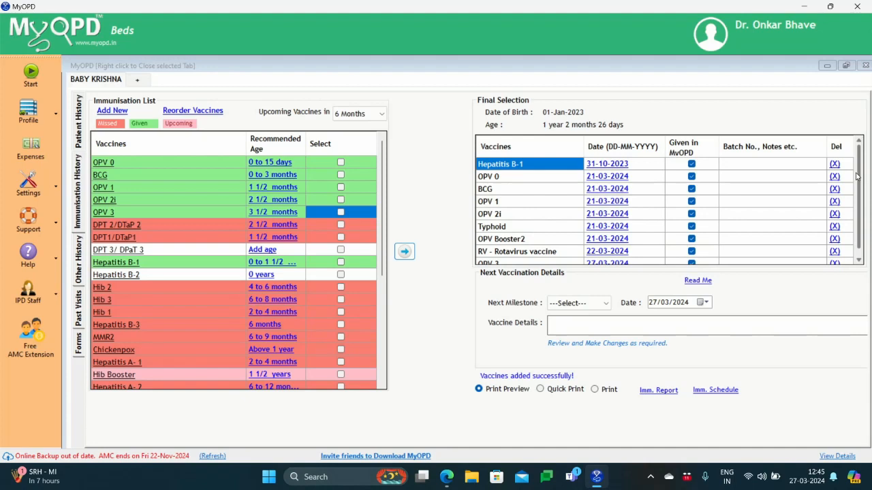
left_click(692, 164)
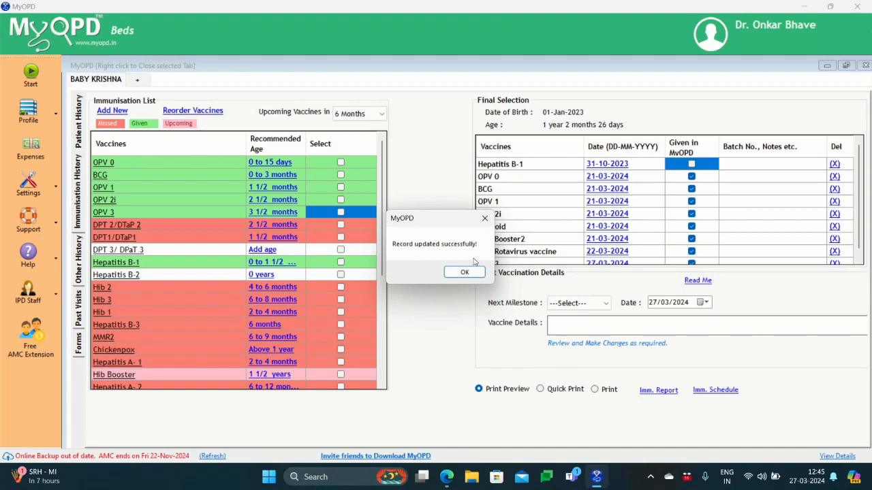
left_click(475, 273)
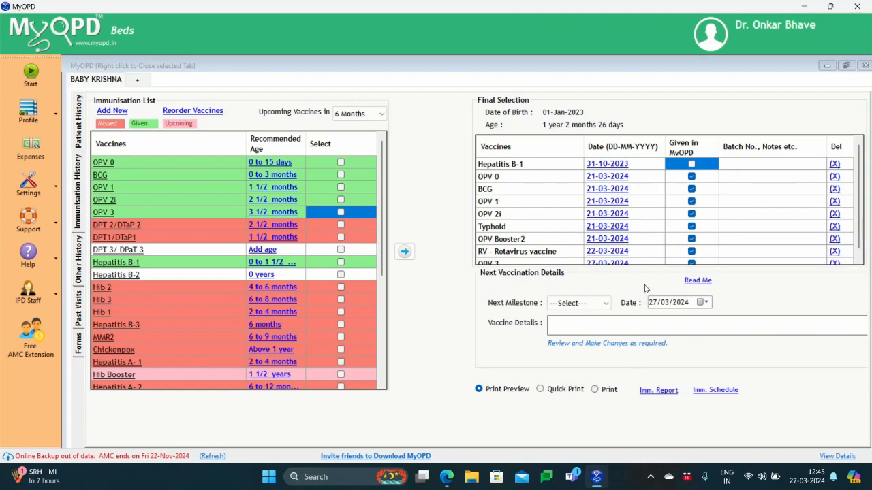
Step: Set the vaccination date of OPV 0 in the final selection to 19-03-2024
left_click(617, 179)
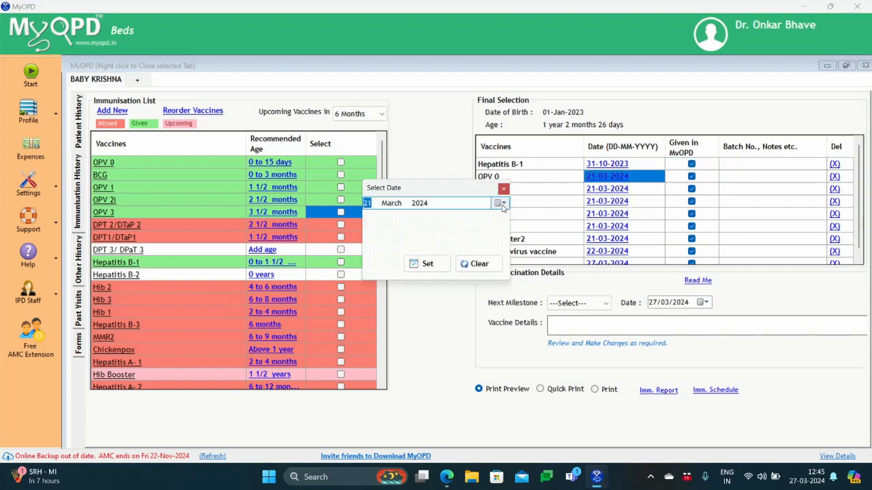
left_click(502, 203)
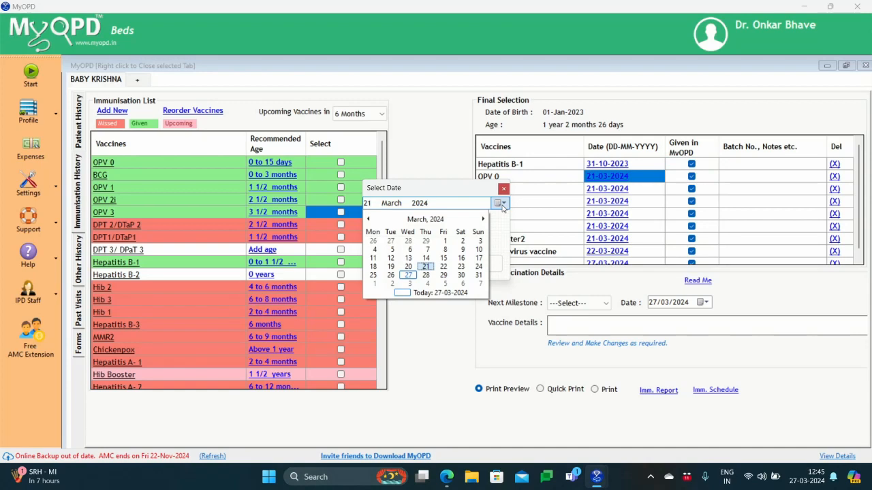
left_click(390, 266)
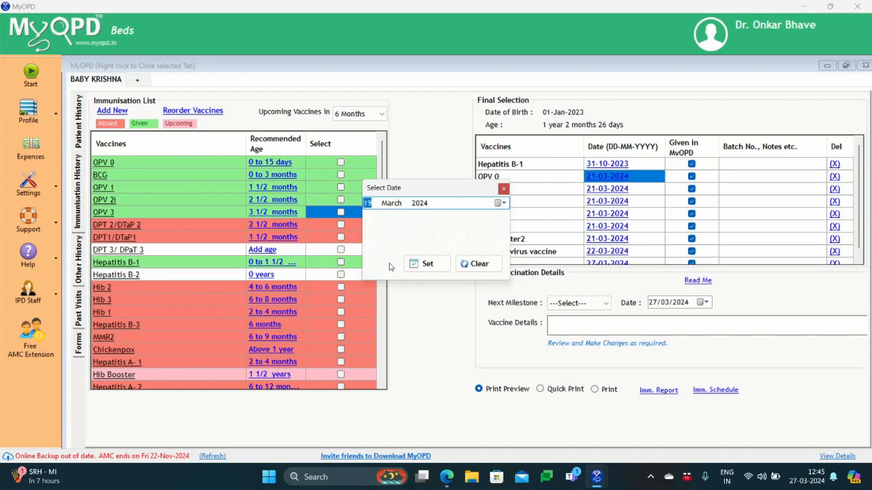
left_click(409, 270)
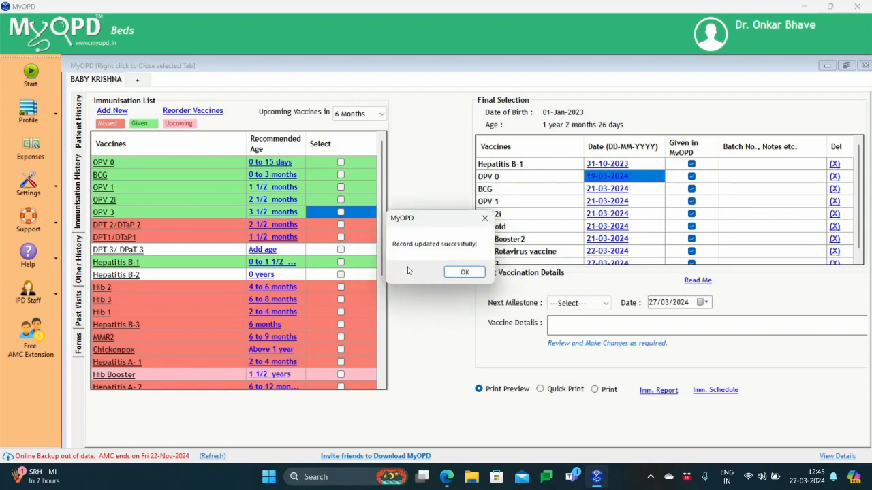
left_click(450, 277)
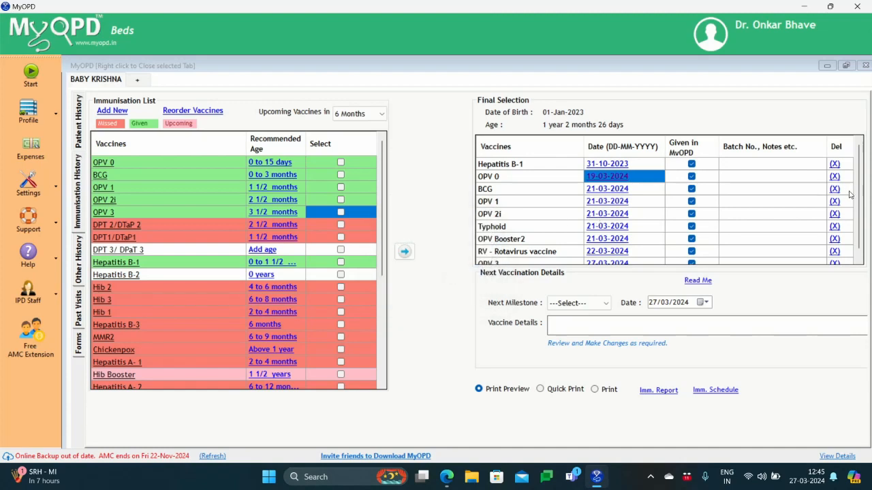
Step: Set the vaccination date of OPV 3 in the final selection to 29-03-2024
scroll(859, 197, "down", 1)
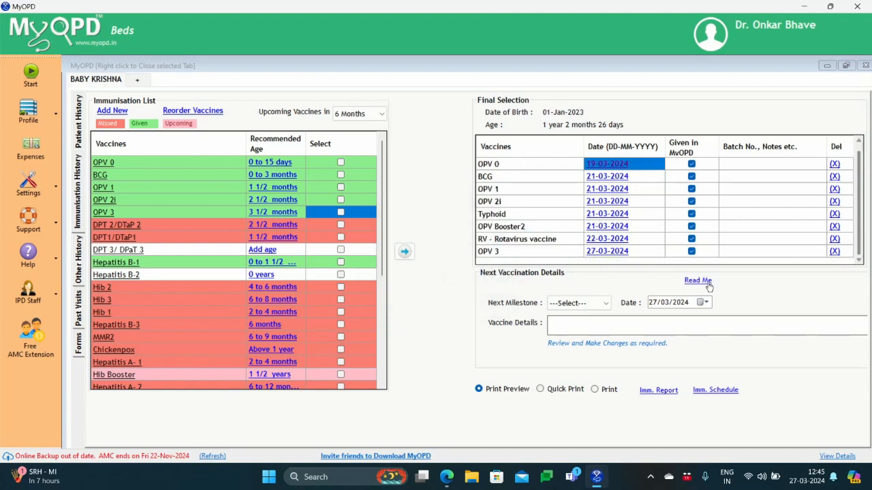
mouse_move(697, 284)
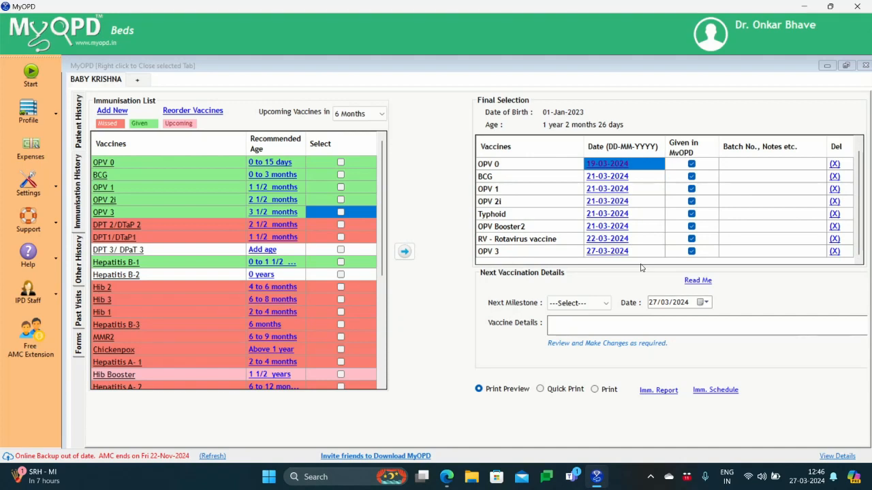
left_click(619, 252)
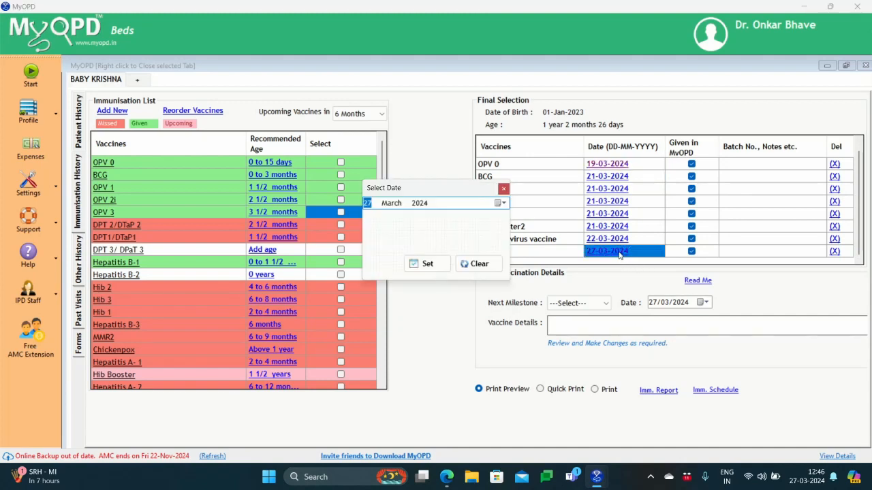
left_click(501, 203)
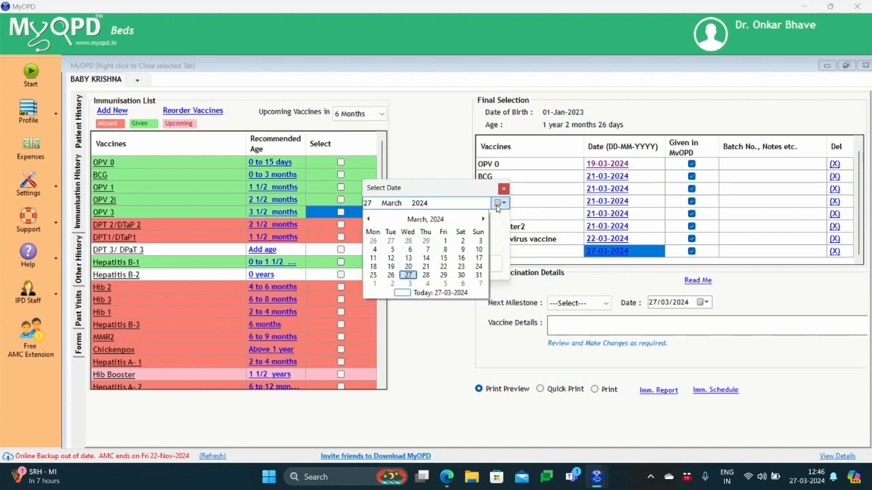
left_click(443, 276)
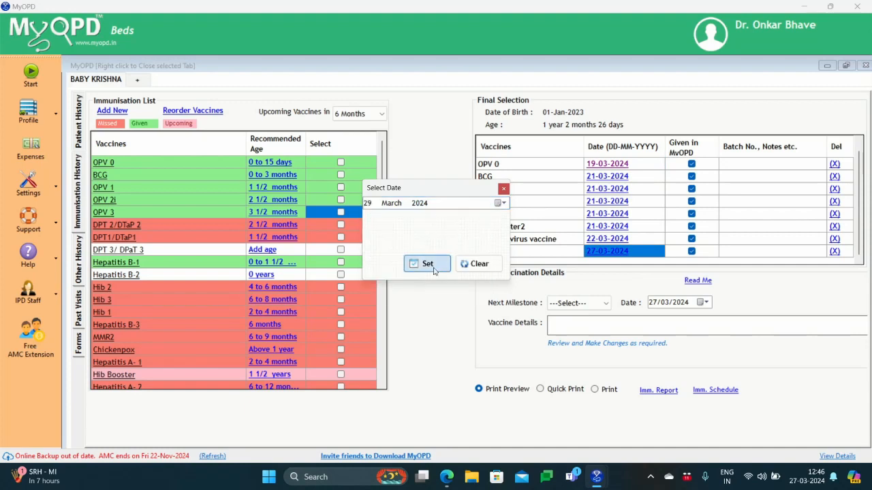
left_click(424, 265)
left_click(462, 273)
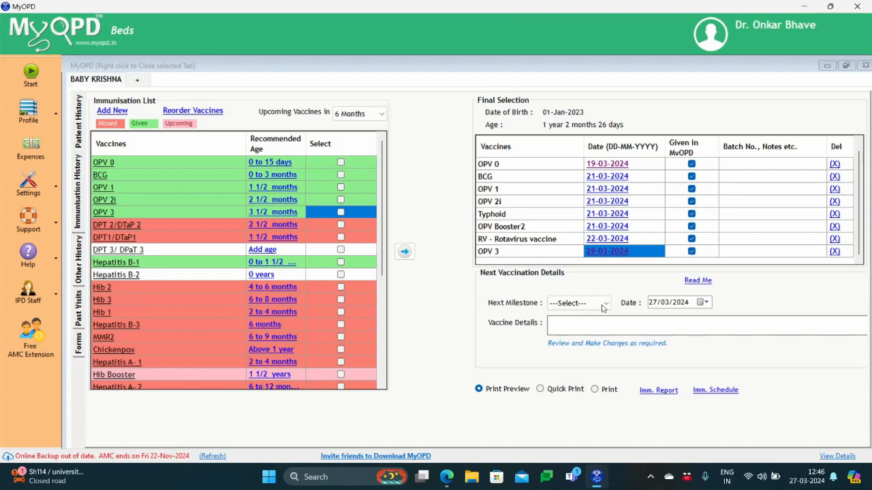
Step: Preview the child's immunisation report full screen at 100% zoom, review the given vaccines and dates, and close it
left_click(647, 394)
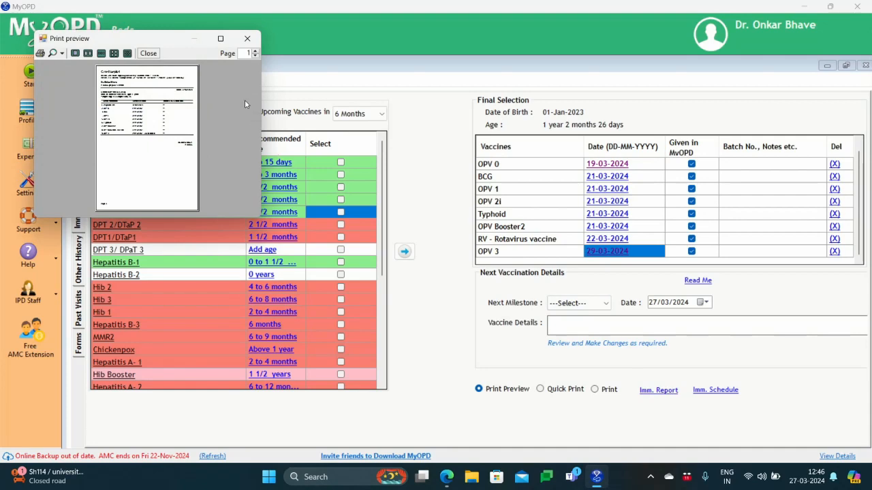
left_click(220, 38)
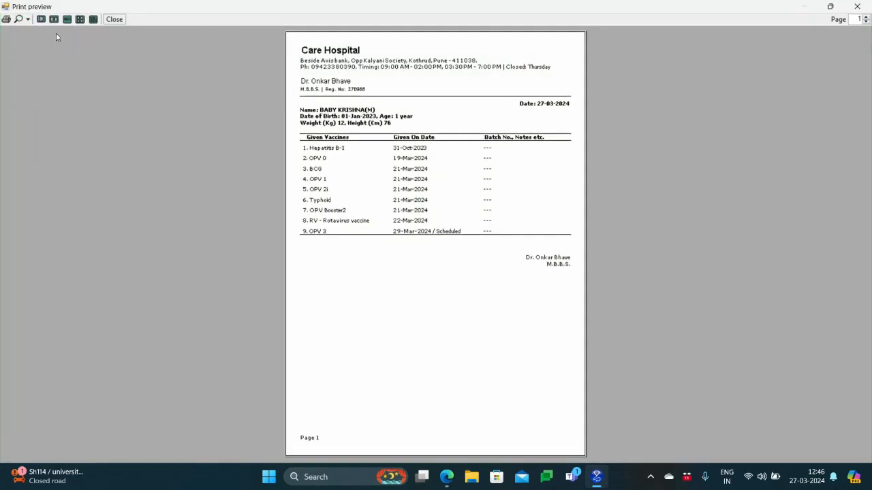
left_click(28, 20)
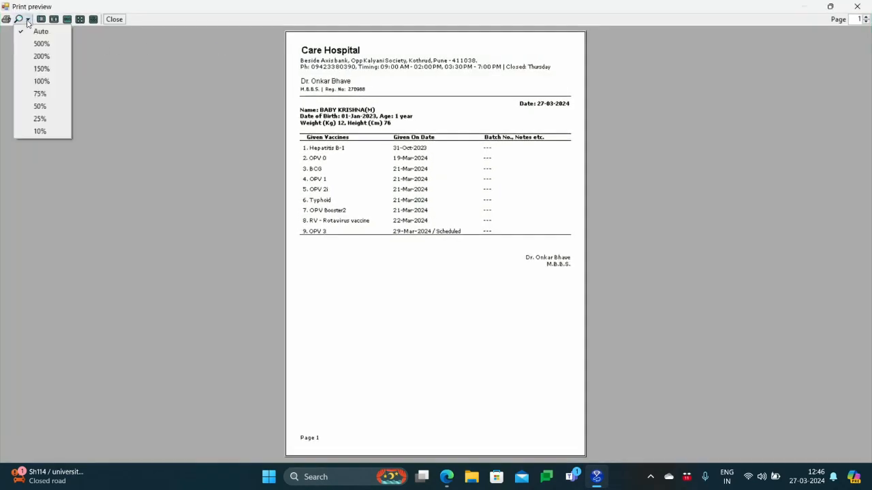
left_click(27, 79)
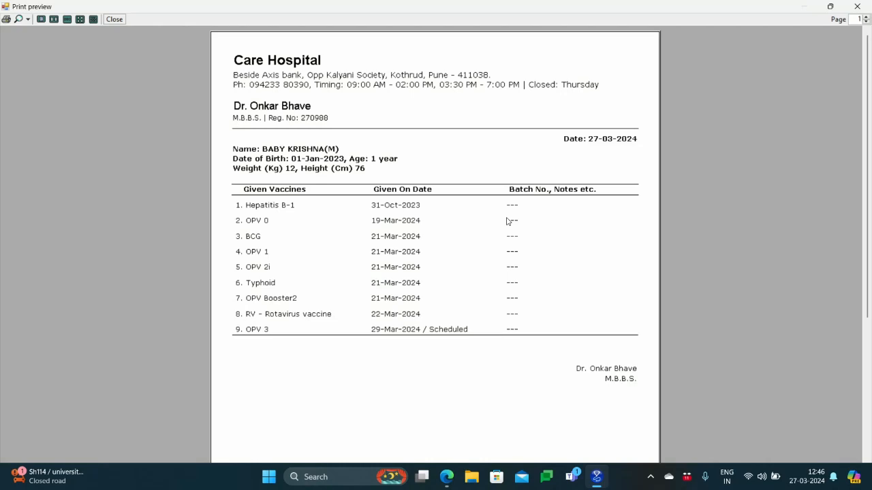
left_click(857, 6)
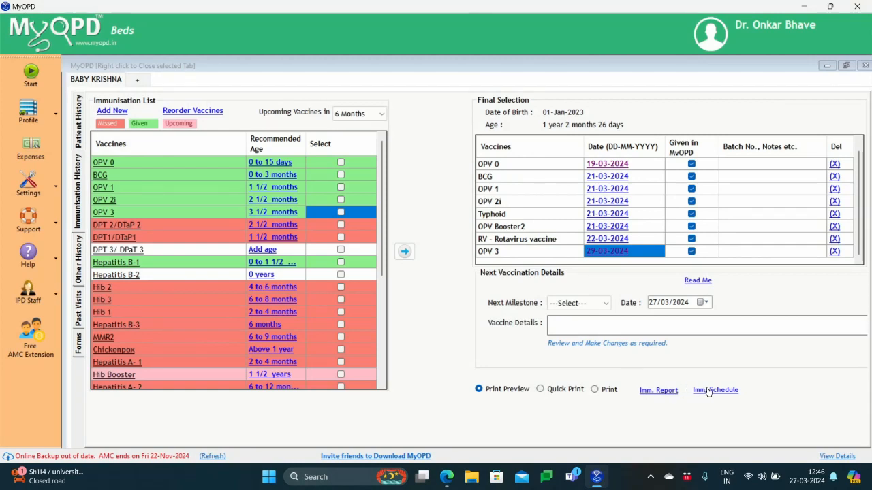
Step: Set the next vaccination milestone to 16-18 months and review the printable immunisation schedule at 100% zoom
left_click(605, 304)
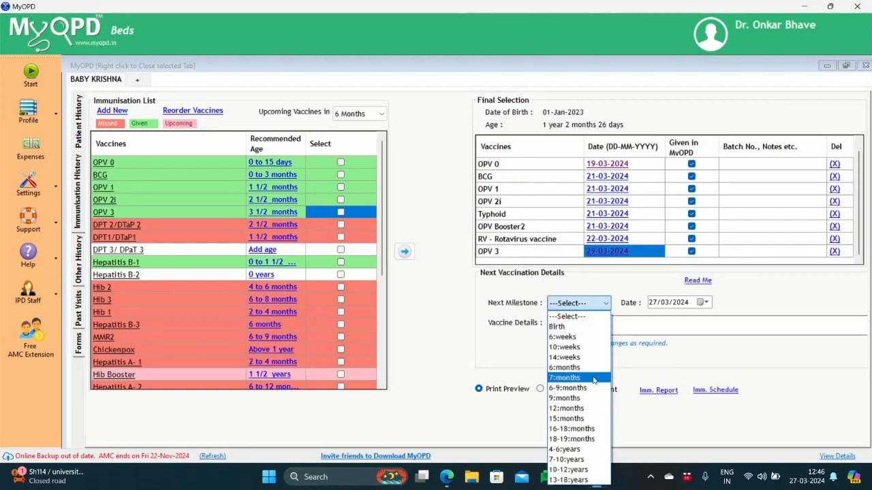
left_click(593, 428)
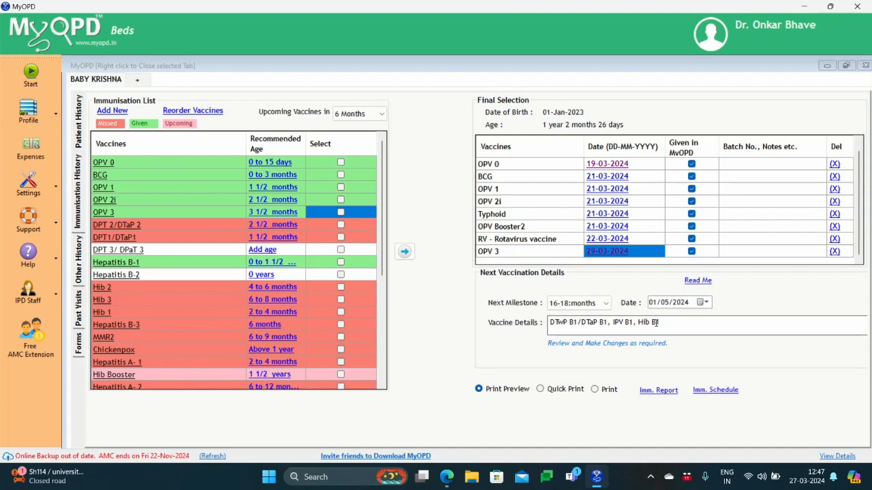
left_click(700, 391)
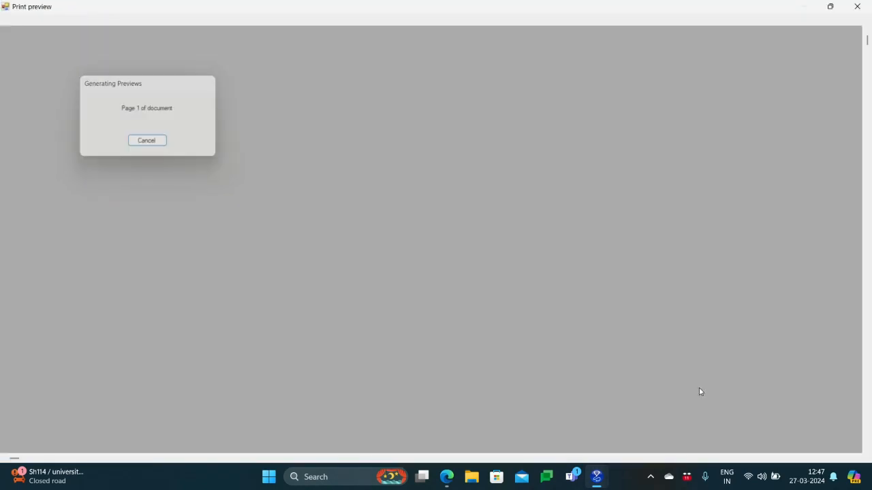
scroll(378, 224, "down", 5)
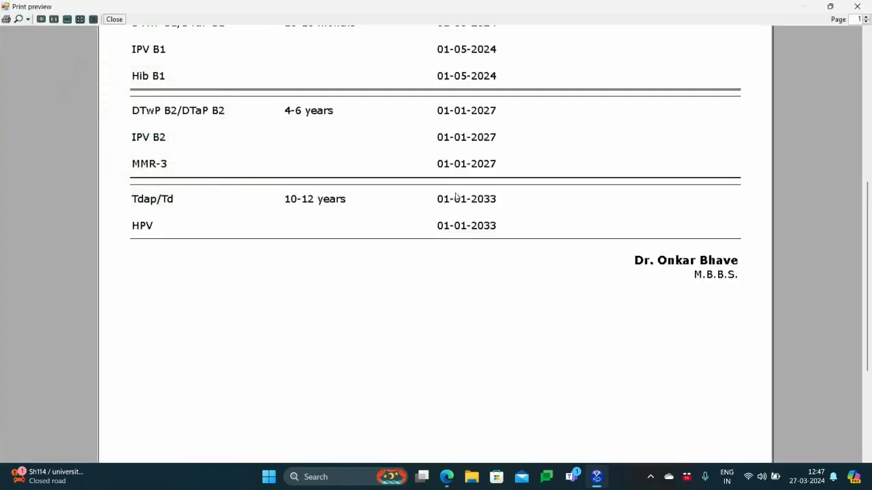
left_click(28, 20)
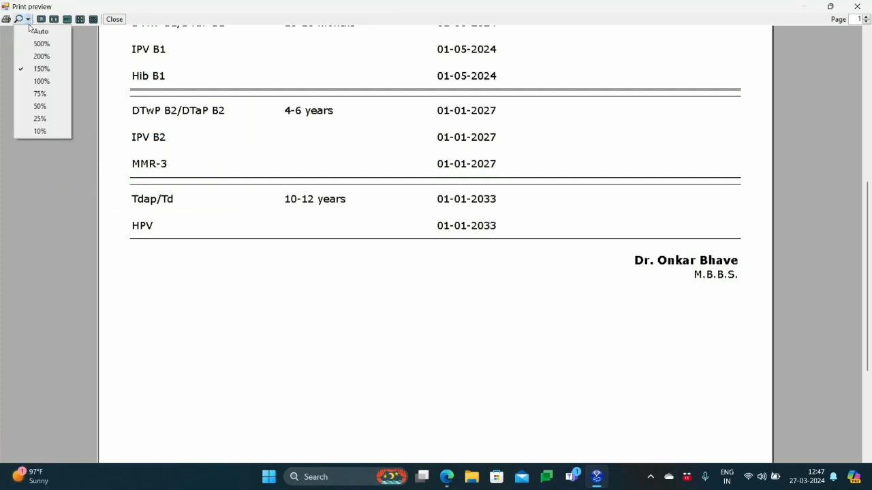
left_click(34, 81)
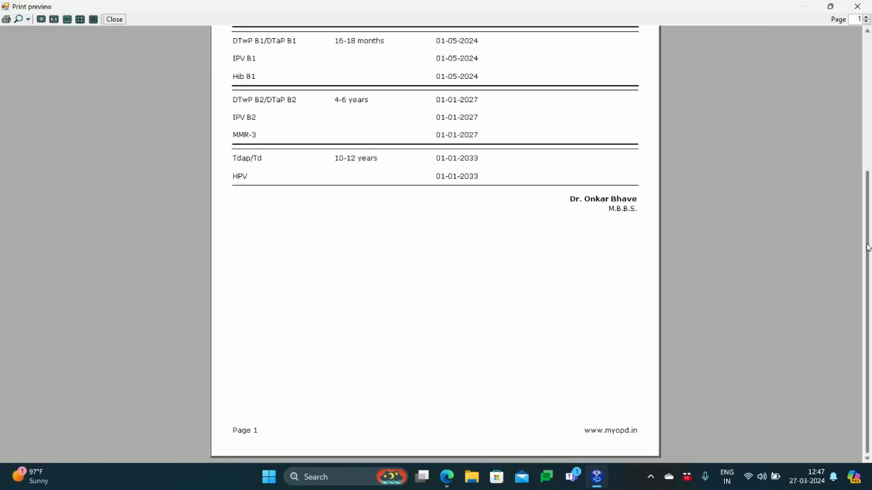
left_click_drag(860, 243, 858, 110)
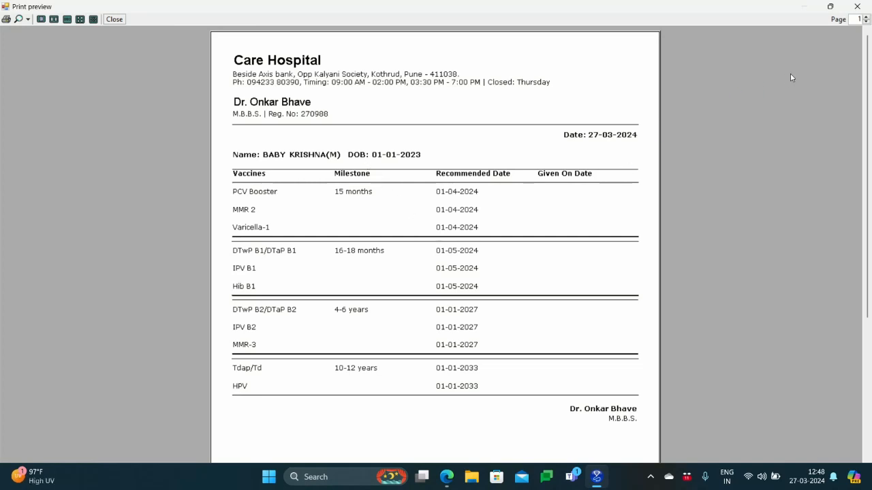
left_click(852, 10)
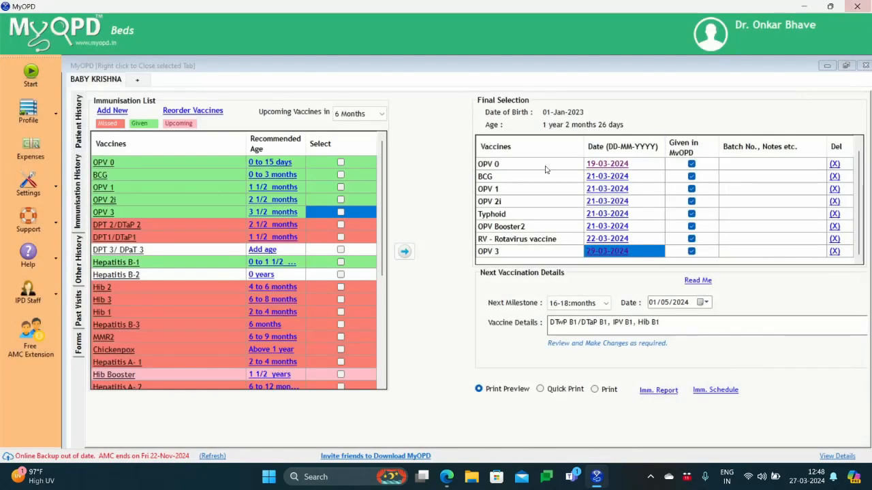
Step: Return to the child's current visit record and save the visit
left_click(79, 140)
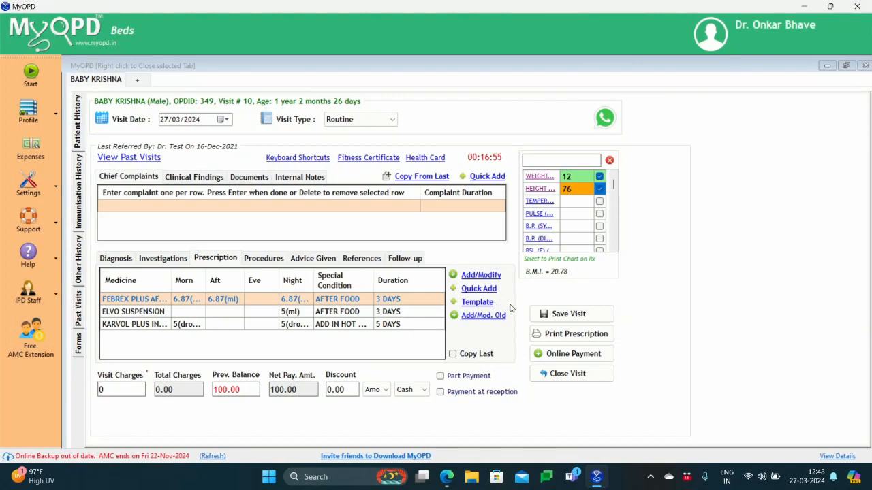
left_click(534, 312)
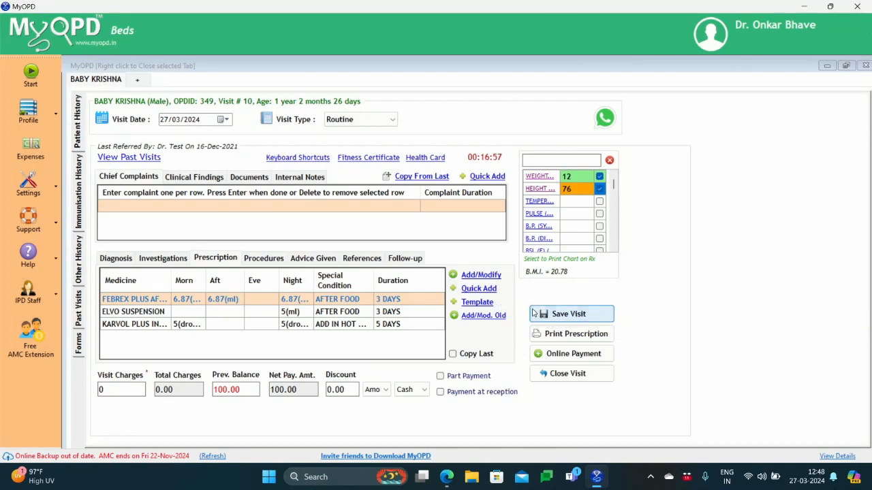